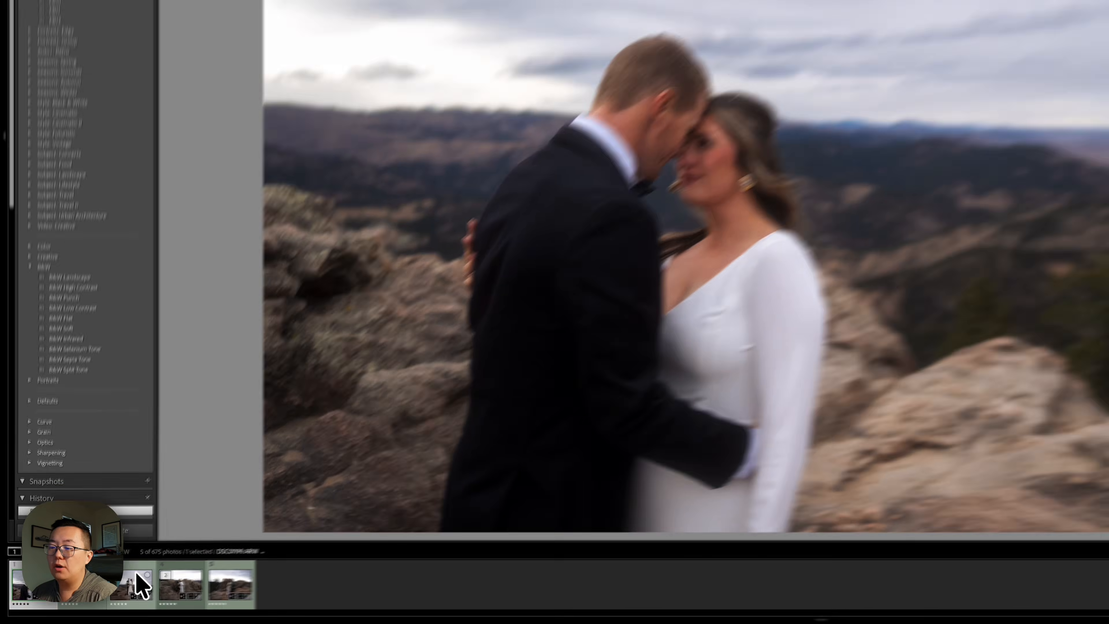
Create a Select Subject mask covering the couple.
left_click(89, 596)
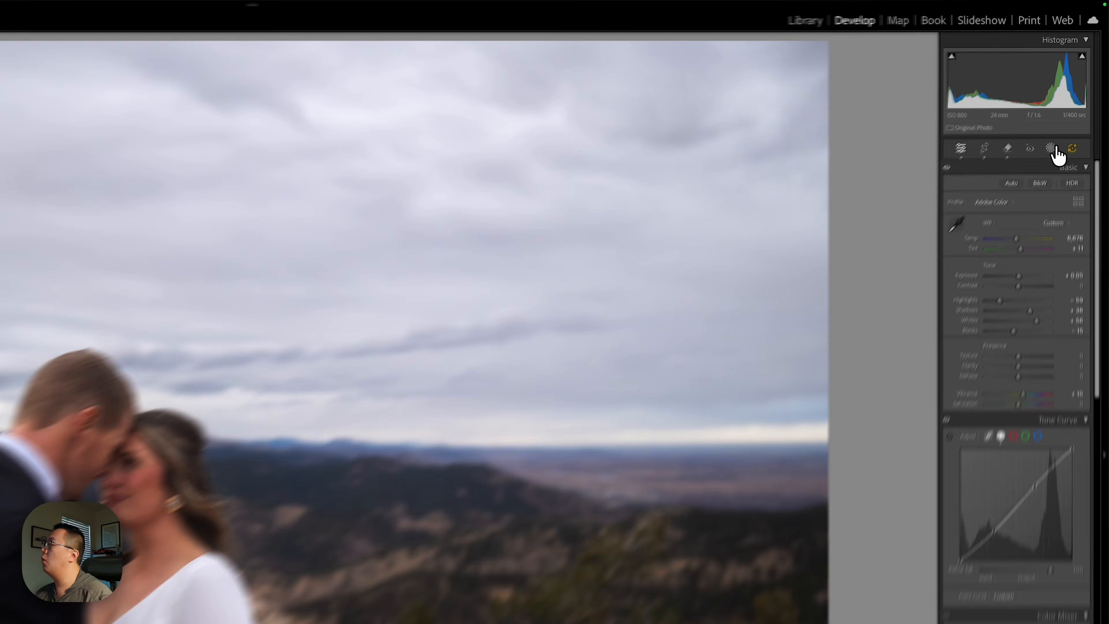
left_click(1072, 97)
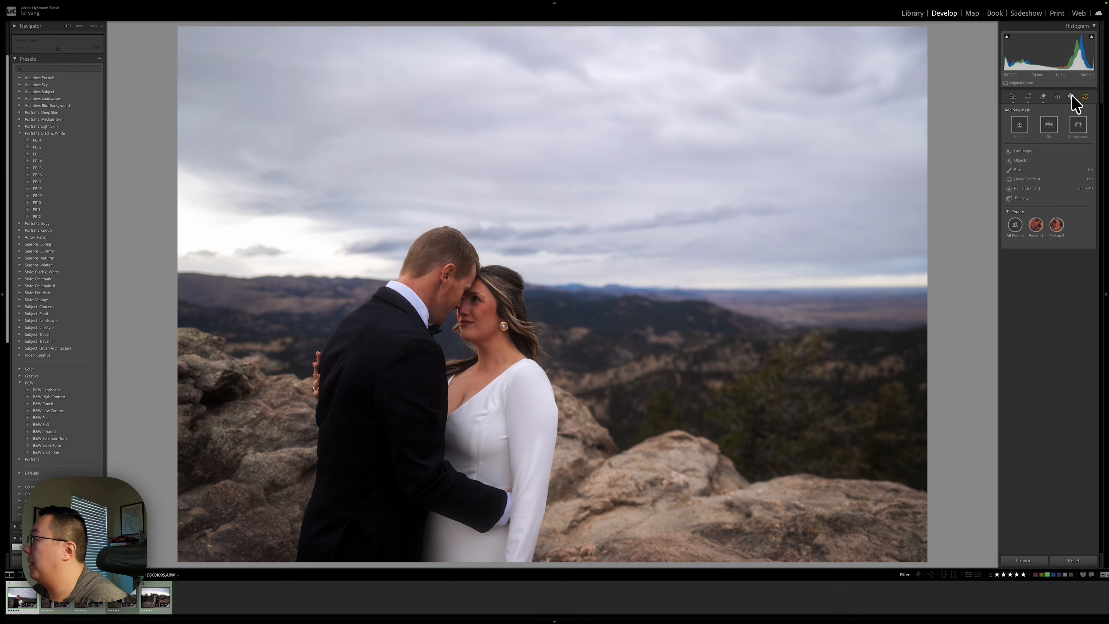
left_click(1022, 127)
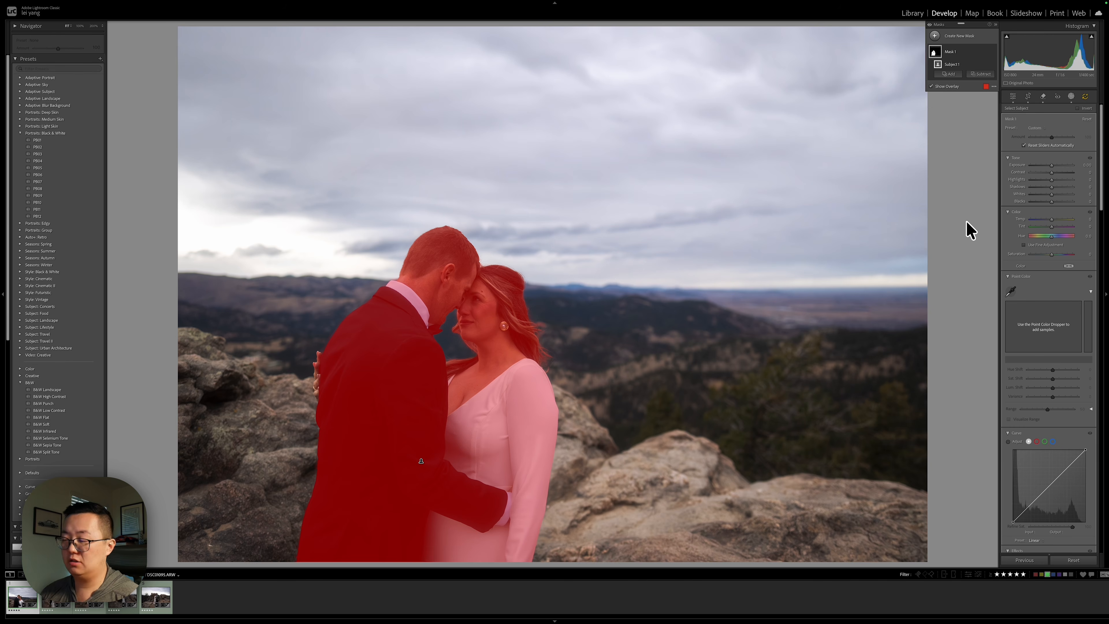
Add a brush component to the subject mask for the hand on the groom's back, with the brush size reduced to 4.0.
key("alt")
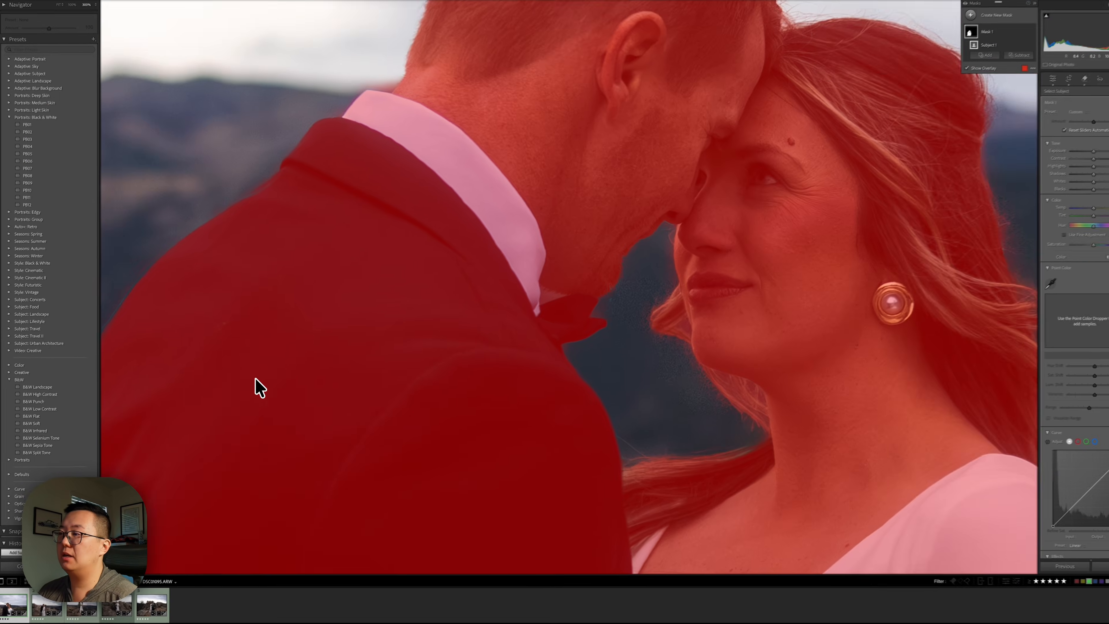
left_click(255, 388)
scroll(297, 416, "down", 5)
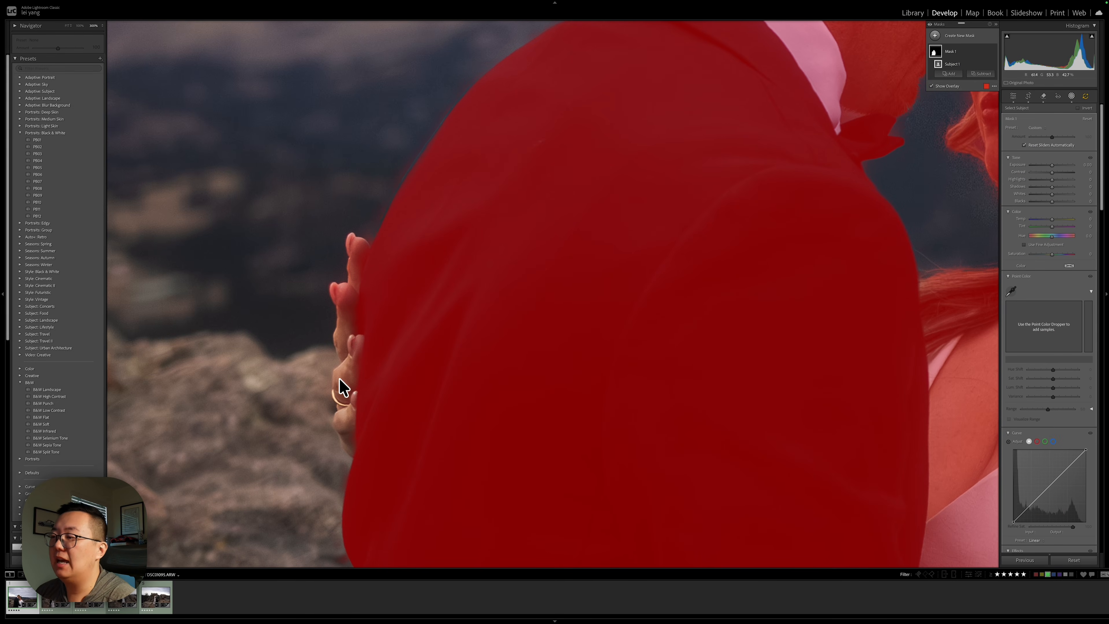
left_click(945, 81)
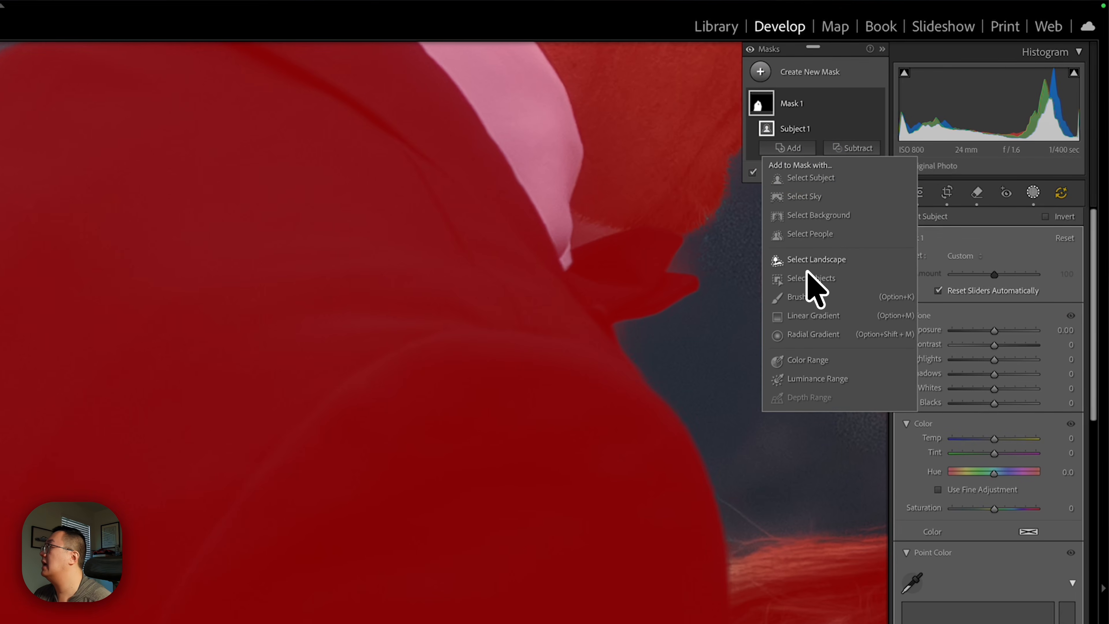
left_click(803, 299)
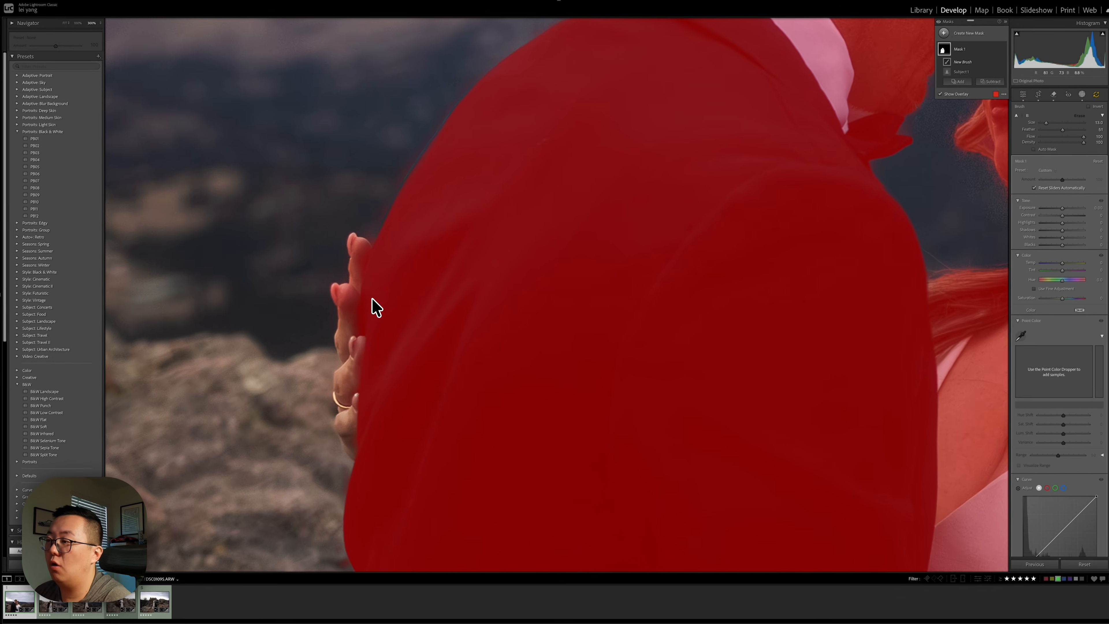
scroll(355, 334, "down", 5)
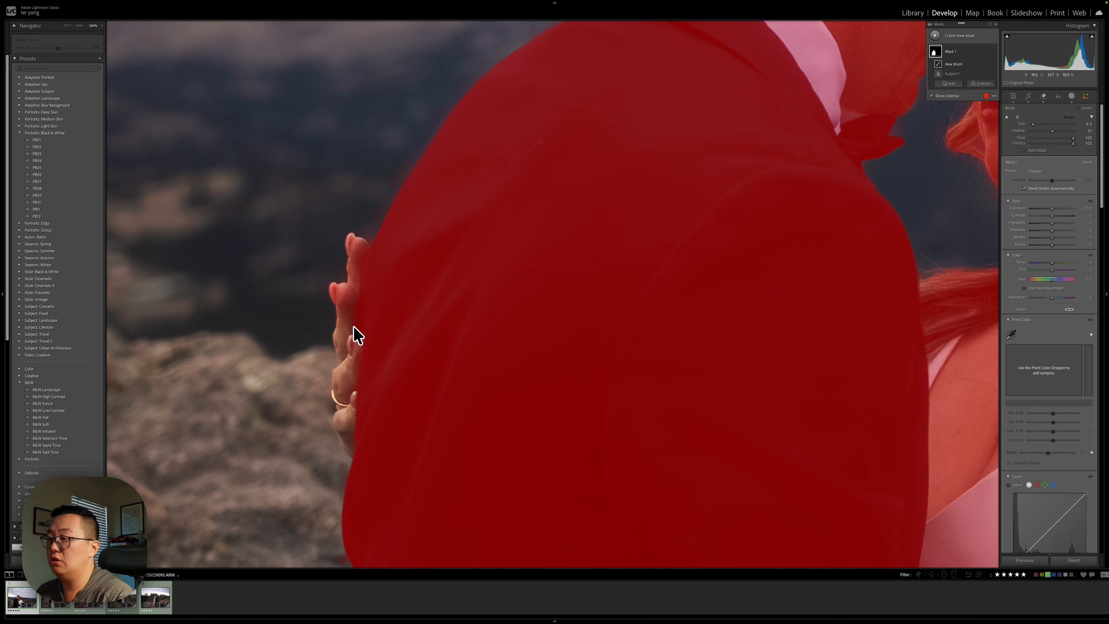
scroll(358, 335, "down", 1)
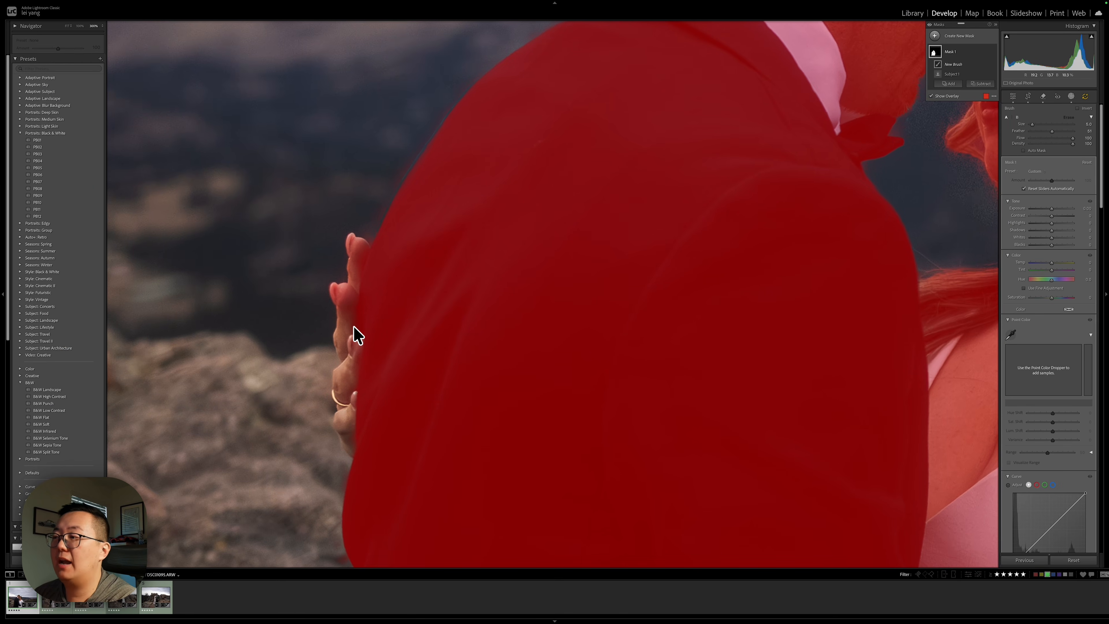
key("bracketleft")
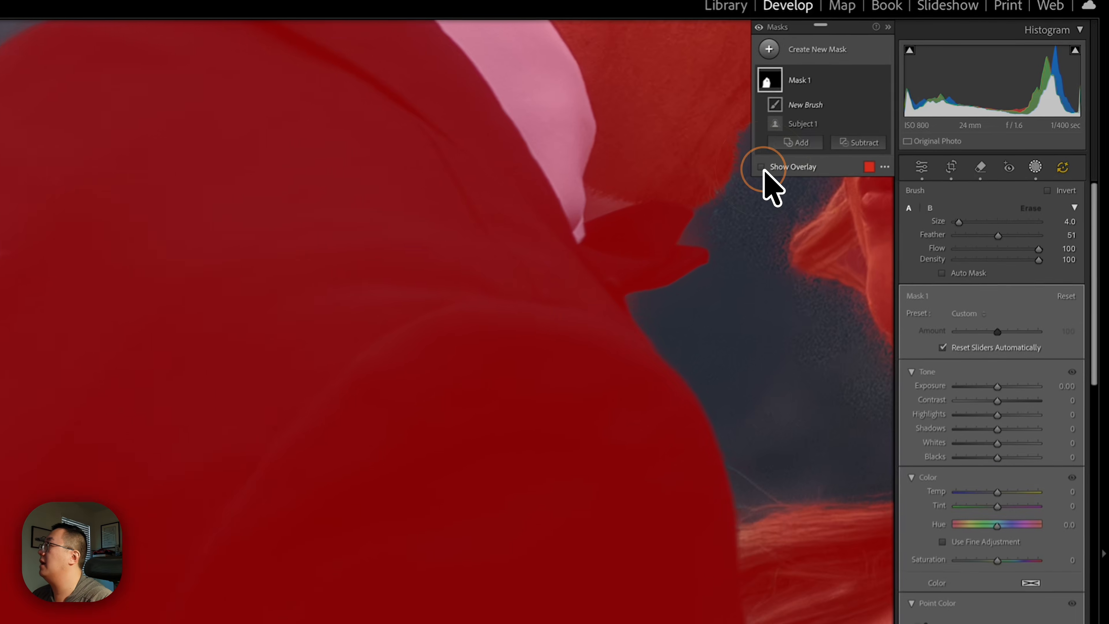
Check the mask overlay off and on, and review its colour and opacity options without changing them.
left_click(932, 97)
left_click(932, 97)
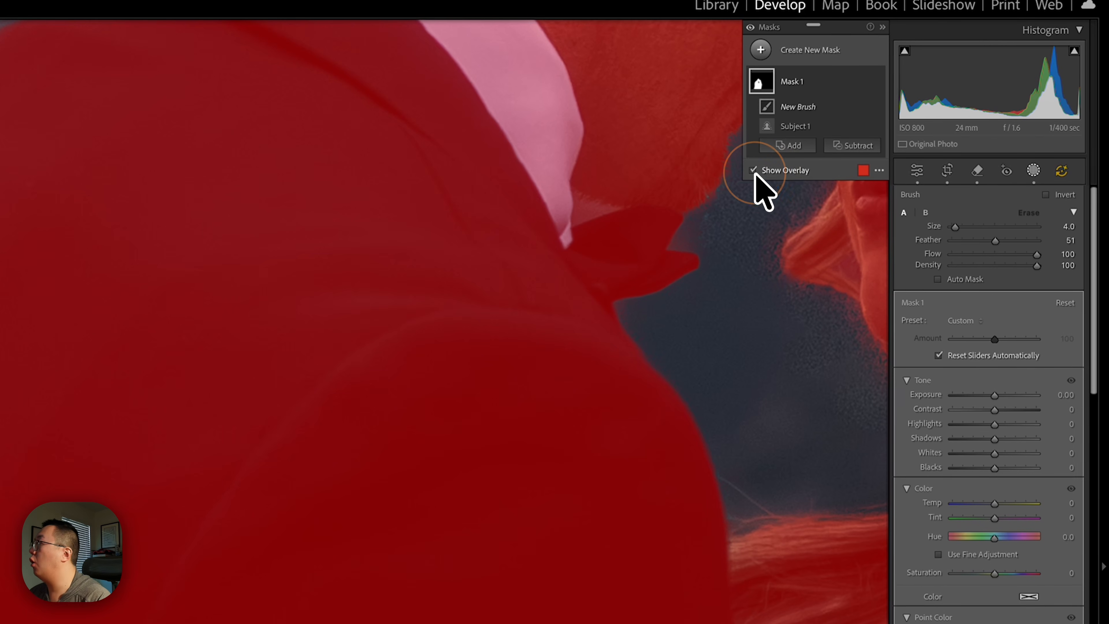
left_click(865, 171)
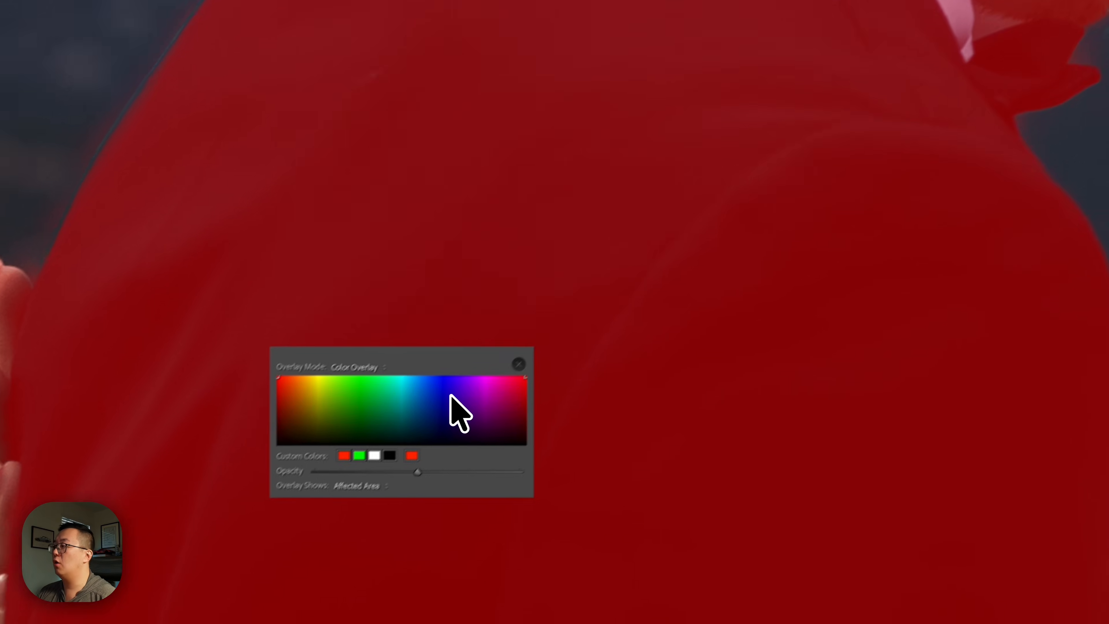
left_click(504, 371)
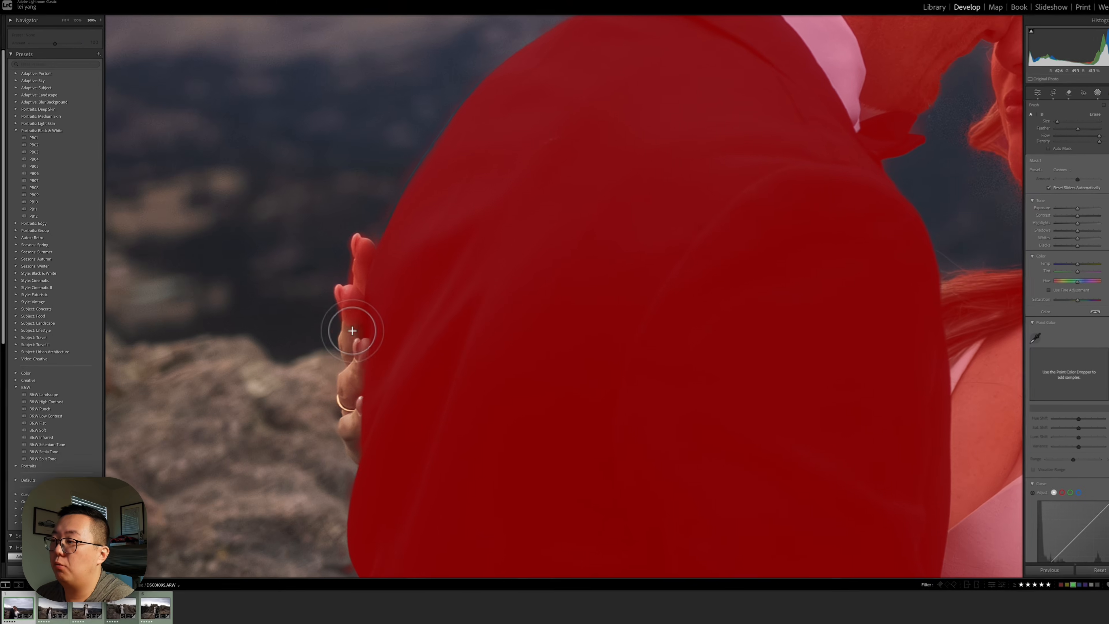
Paint the bride's hand on the groom's back into the mask and erase the spill around her fingers.
mouse_move(352, 331)
left_mouse_down()
mouse_move(344, 391)
mouse_move(349, 367)
mouse_move(359, 441)
mouse_move(357, 306)
mouse_move(369, 337)
mouse_move(352, 383)
left_mouse_up()
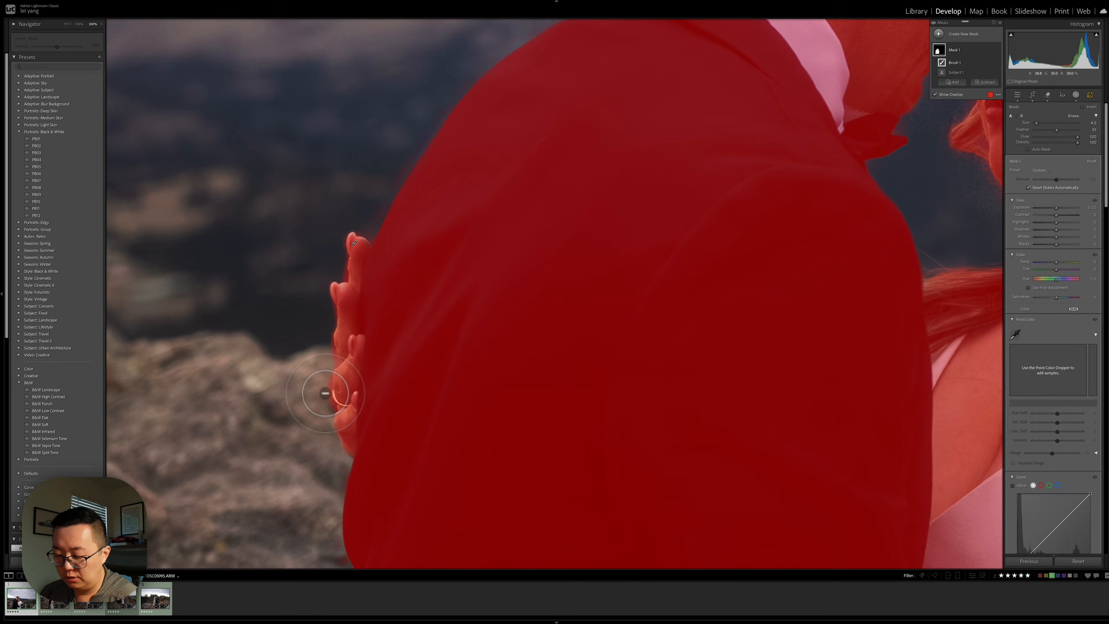
key("alt")
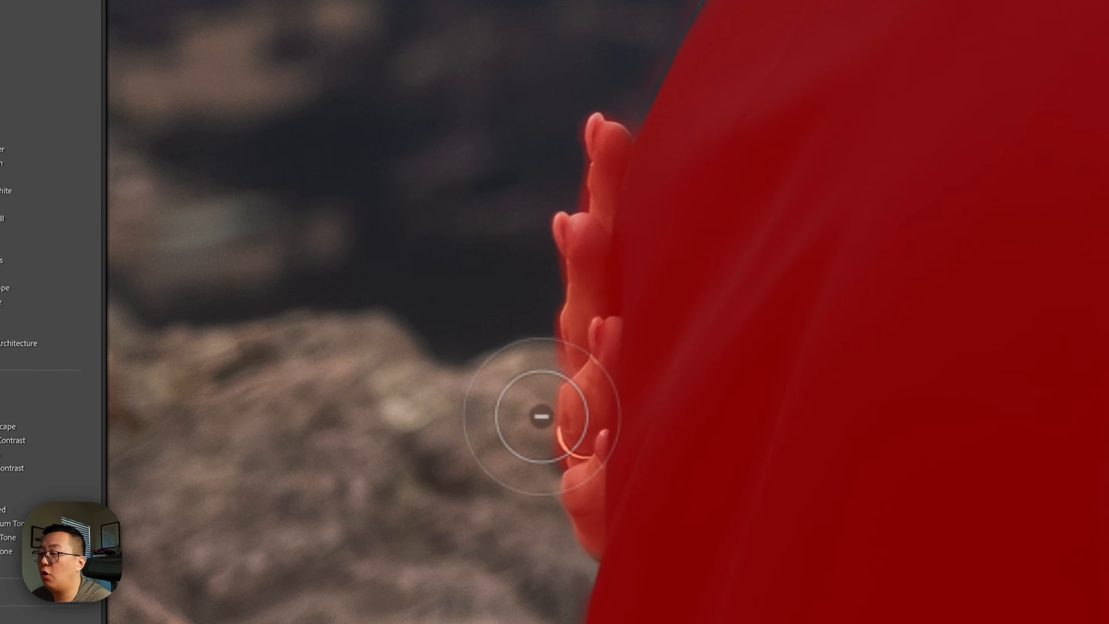
mouse_move(546, 452)
left_mouse_down()
mouse_move(551, 460)
mouse_move(559, 366)
mouse_move(548, 313)
left_mouse_up()
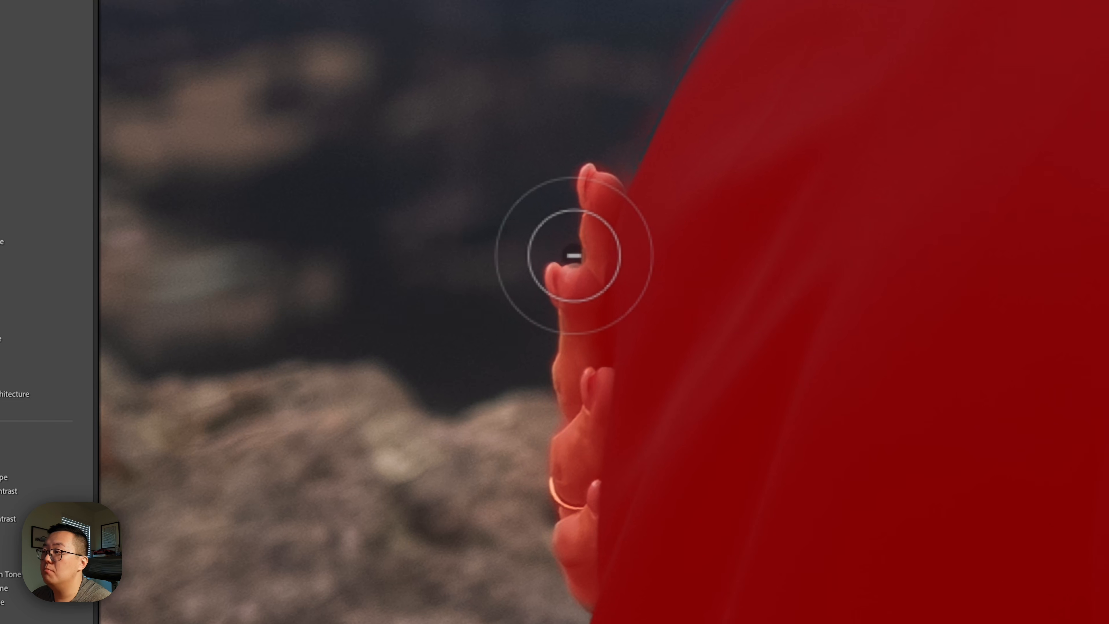
mouse_move(559, 170)
left_mouse_down()
mouse_move(564, 160)
mouse_move(571, 173)
mouse_move(574, 154)
left_mouse_up()
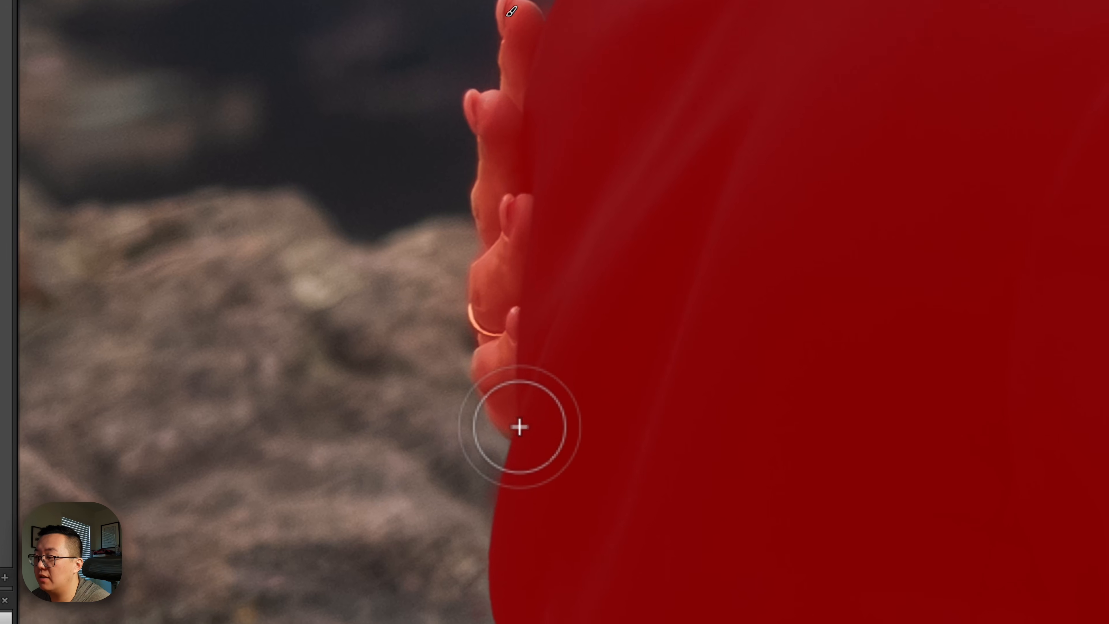
mouse_move(524, 434)
left_mouse_down()
mouse_move(531, 445)
mouse_move(527, 426)
left_mouse_up()
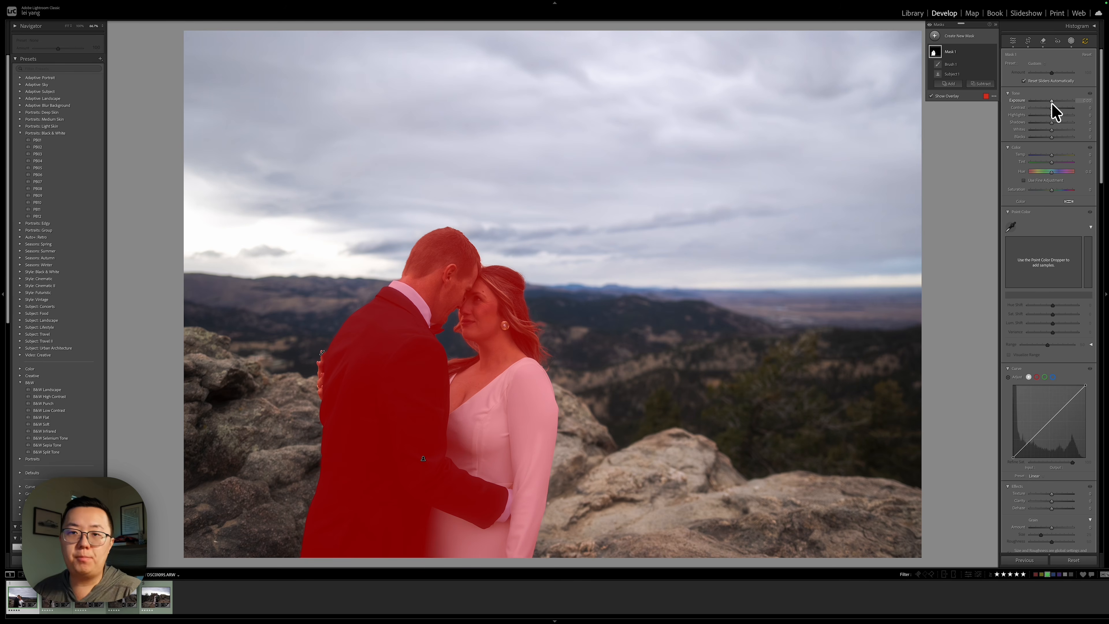
Try the subject mask's exposure at 1.29 and reset it to 0.
left_click_drag(1051, 102, 1058, 104)
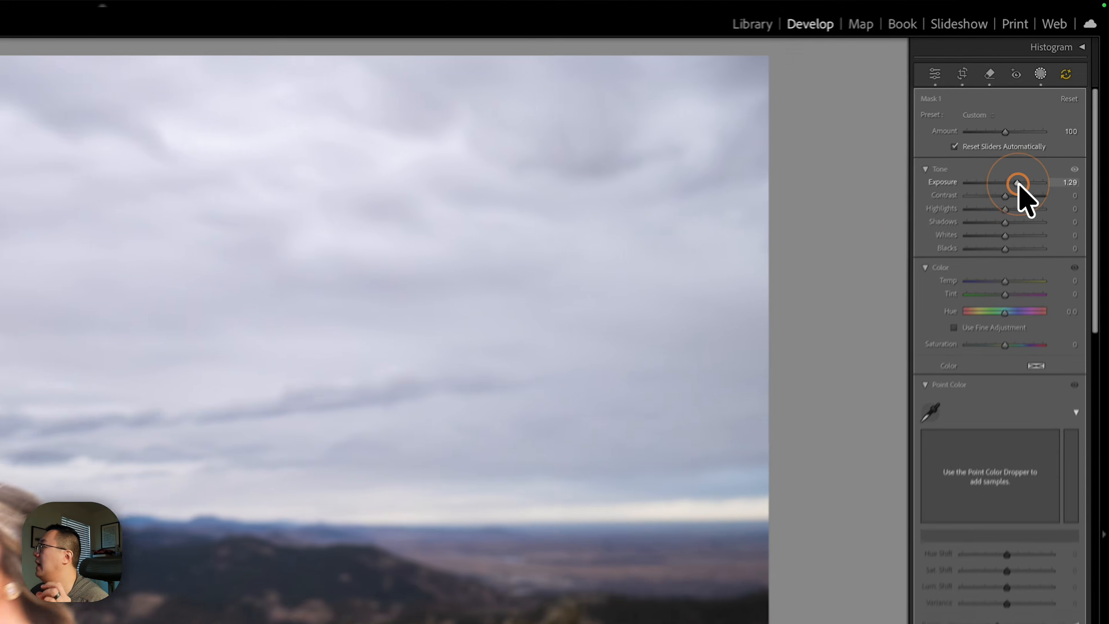
double_click(1059, 100)
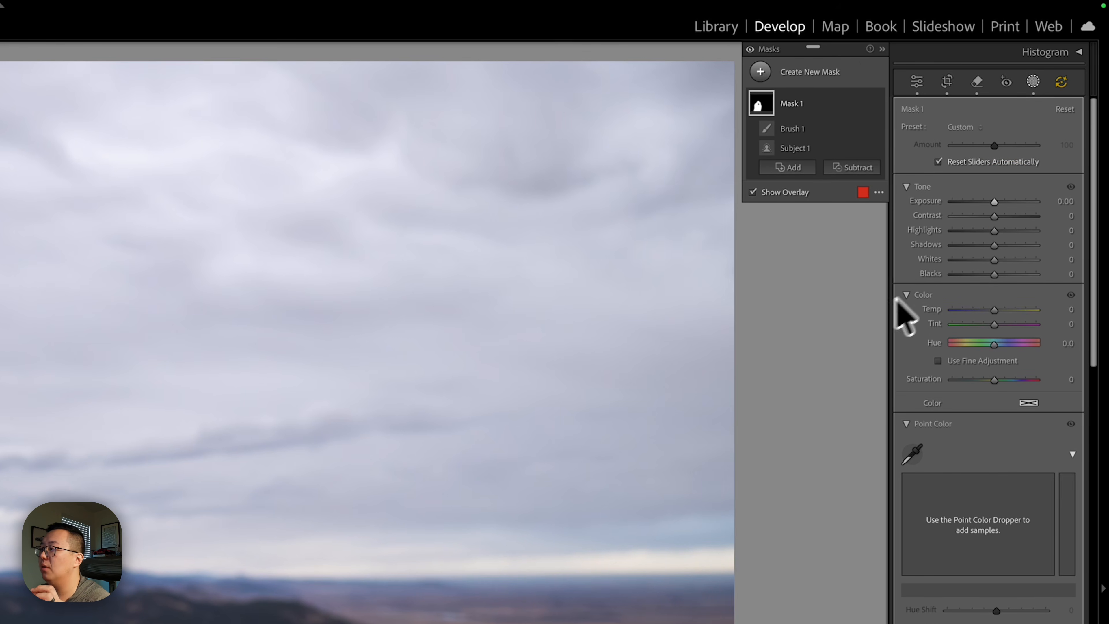
left_click(779, 202)
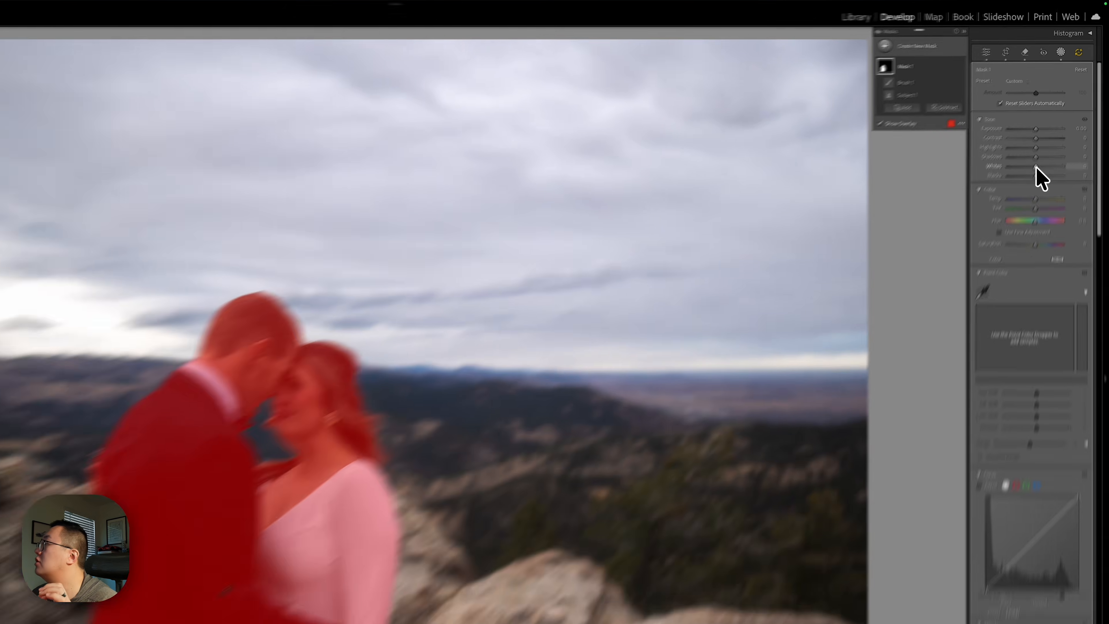
Set the subject mask's whites to 52 and its highlights to -12.
left_click_drag(1051, 130, 1054, 130)
left_click_drag(1000, 261, 1019, 261)
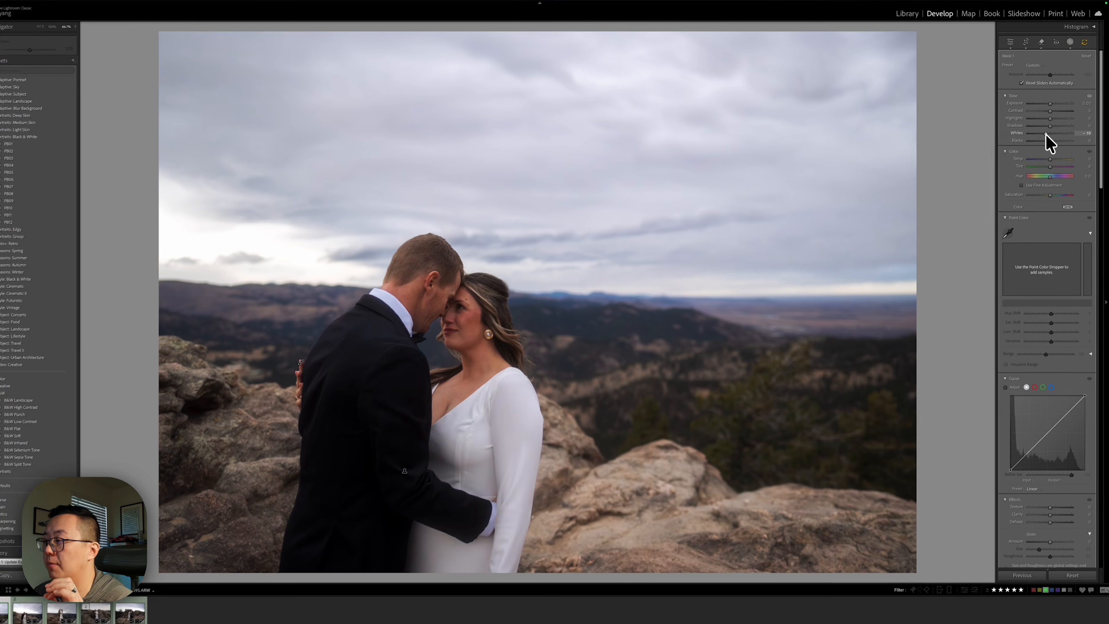
mouse_move(1064, 132)
left_mouse_down()
mouse_move(1049, 131)
mouse_move(1057, 138)
left_mouse_up()
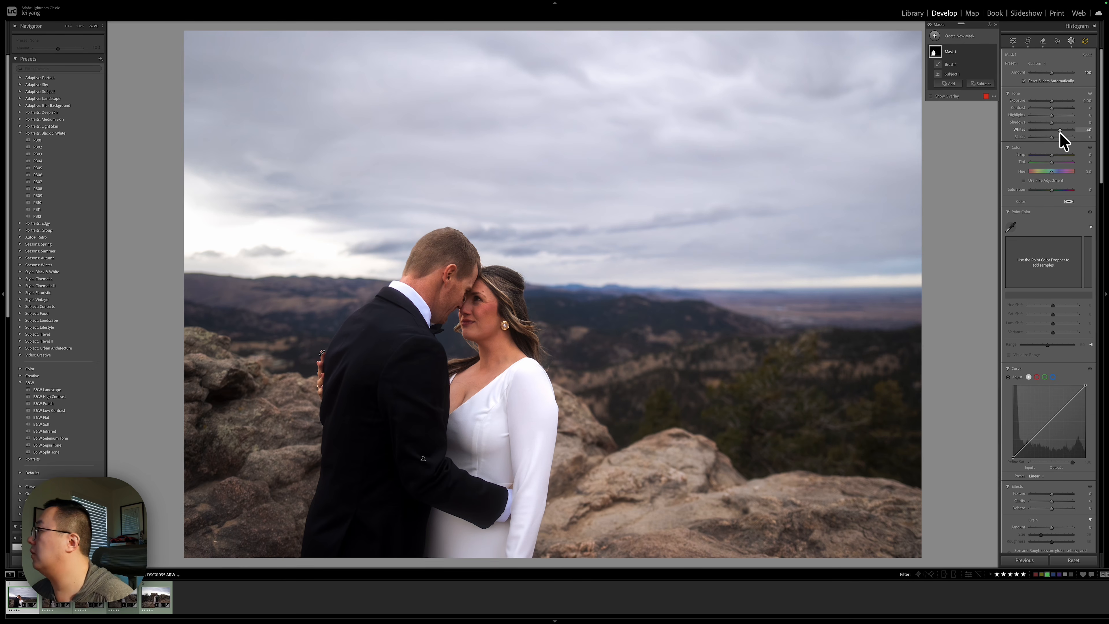
left_click_drag(1056, 131, 1065, 130)
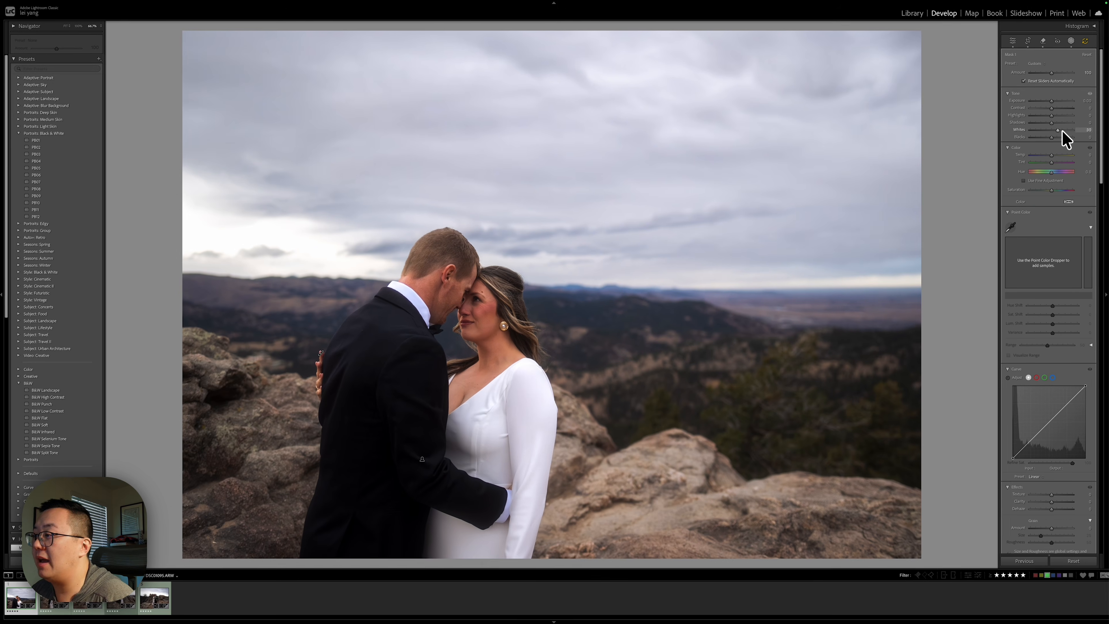
mouse_move(1058, 145)
left_mouse_down()
mouse_move(1049, 145)
mouse_move(1060, 131)
left_mouse_up()
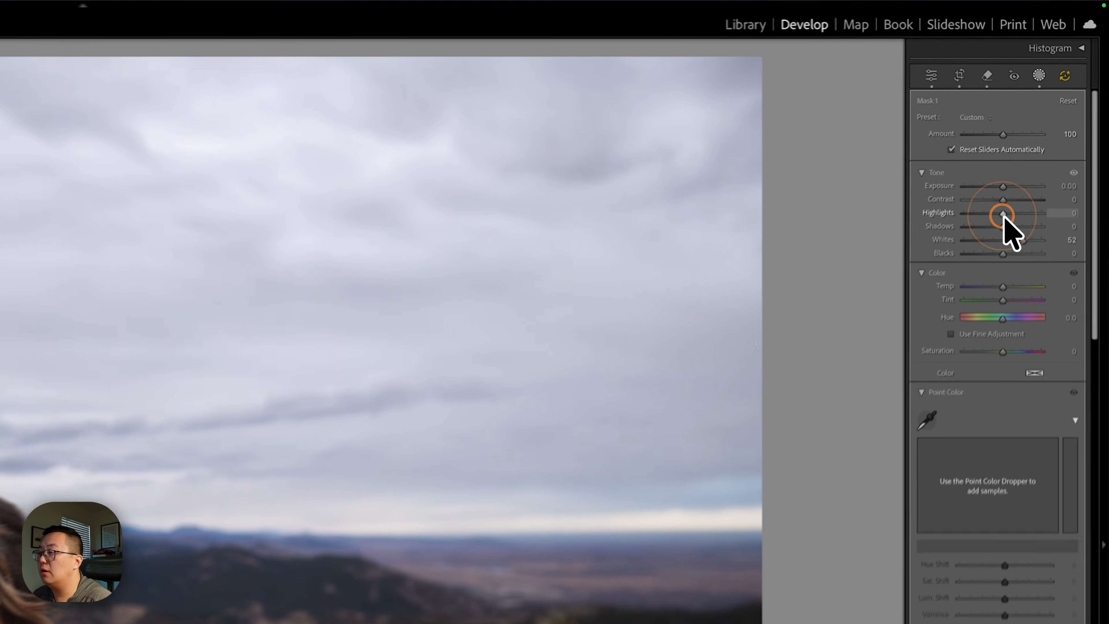
left_click_drag(1052, 116, 1046, 125)
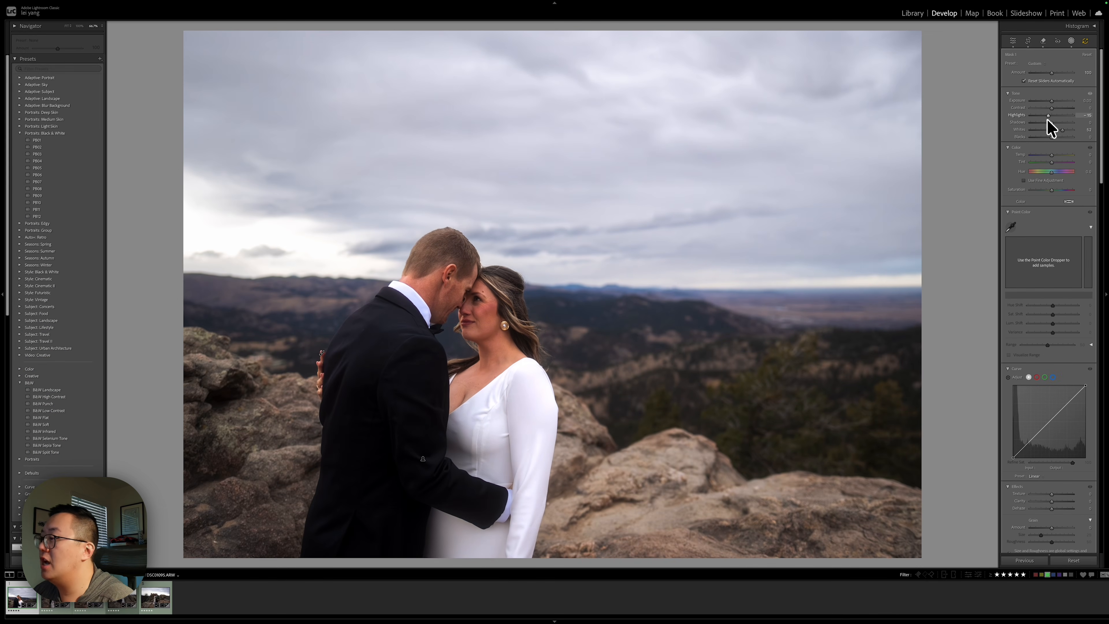
left_click_drag(1047, 119, 1052, 122)
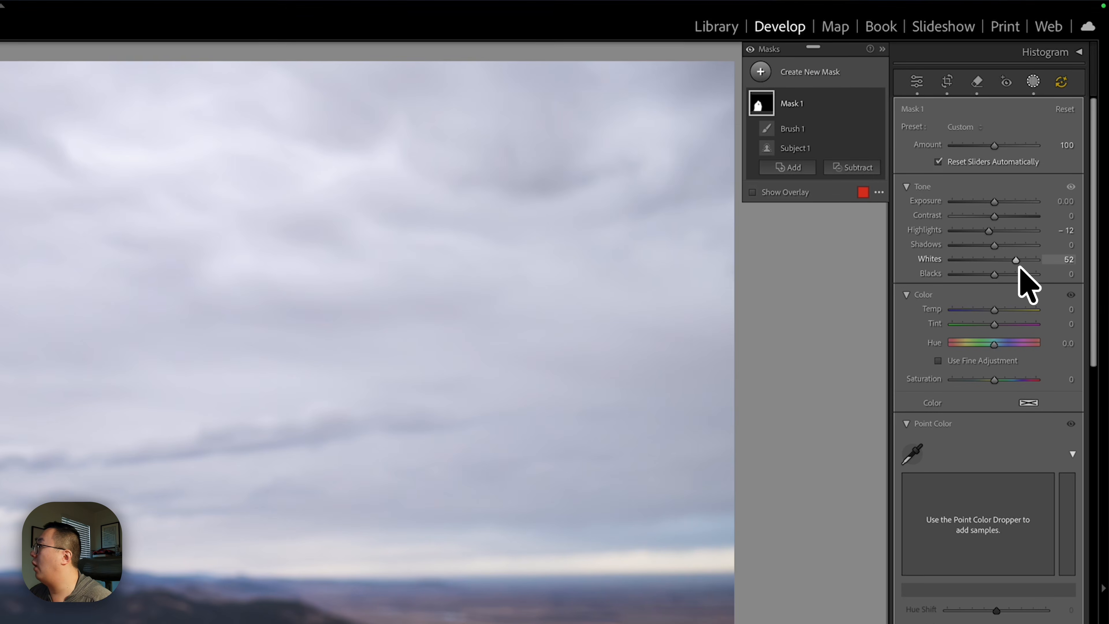
Try the subject mask's whites at 100 and settle them at 53.
left_click(1019, 264)
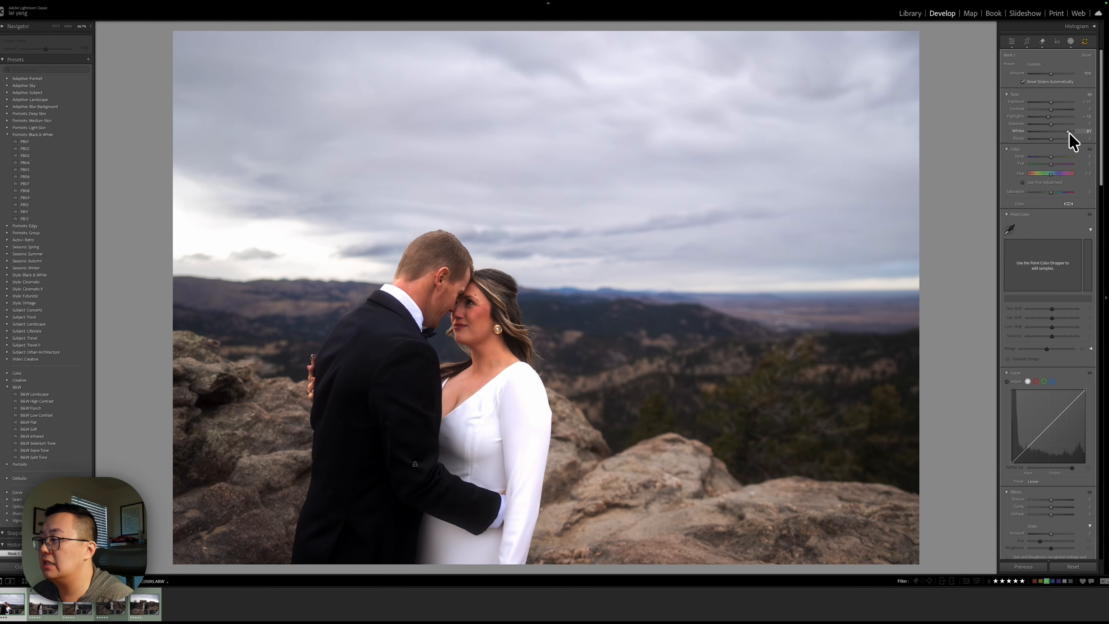
left_click_drag(1058, 148, 1077, 131)
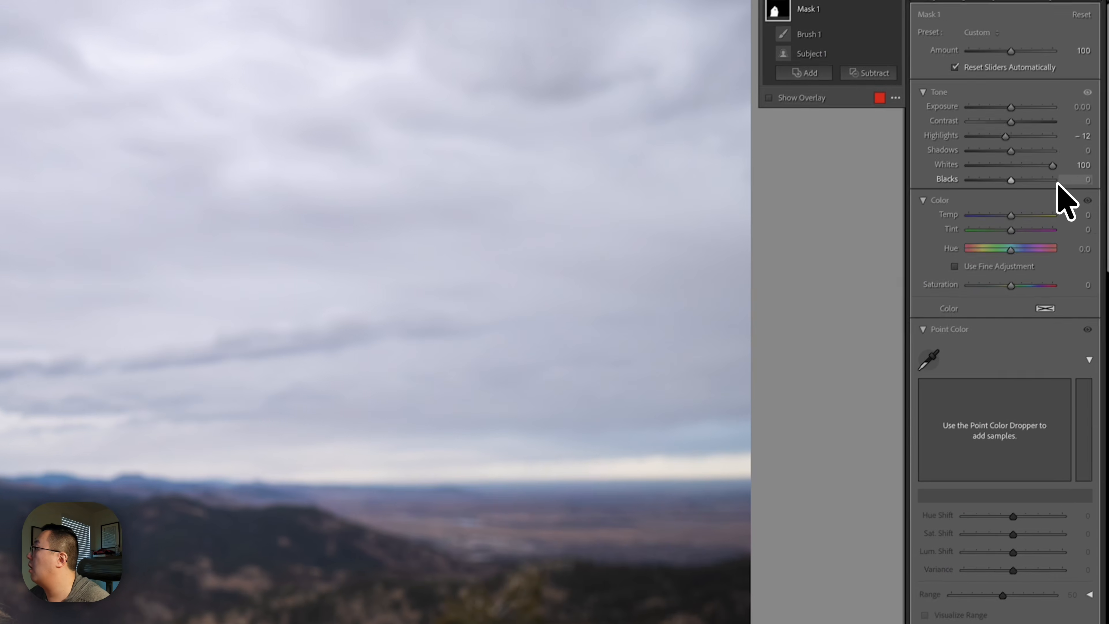
mouse_move(1053, 165)
left_mouse_down()
mouse_move(1032, 166)
mouse_move(1050, 146)
left_mouse_up()
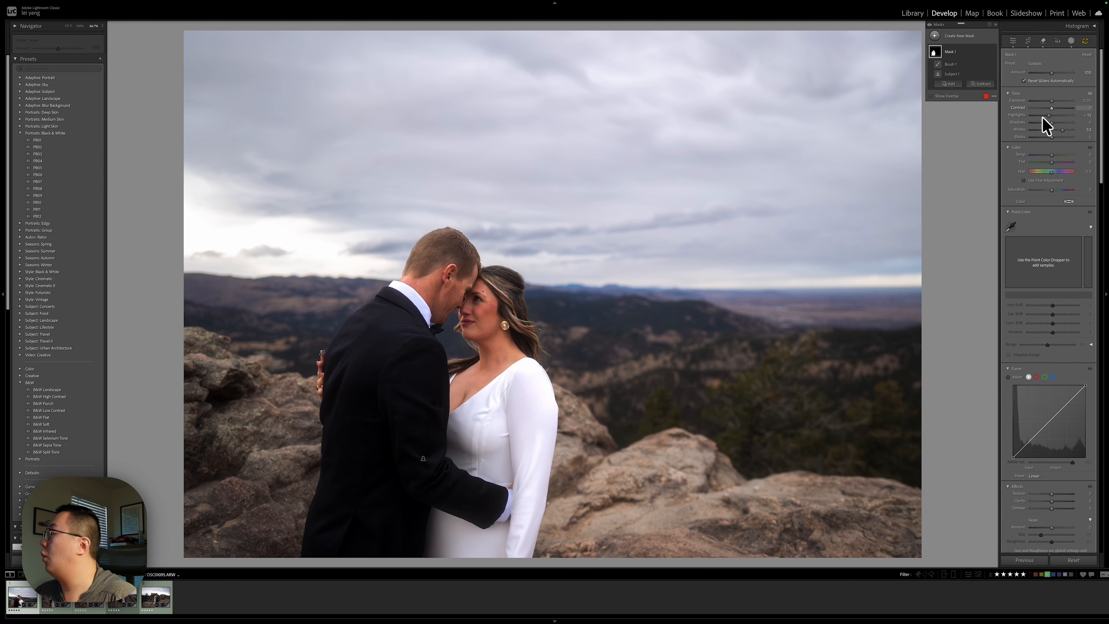
Raise the subject mask's shadows to 29 and lower its blacks slightly.
left_click_drag(1052, 122, 1056, 122)
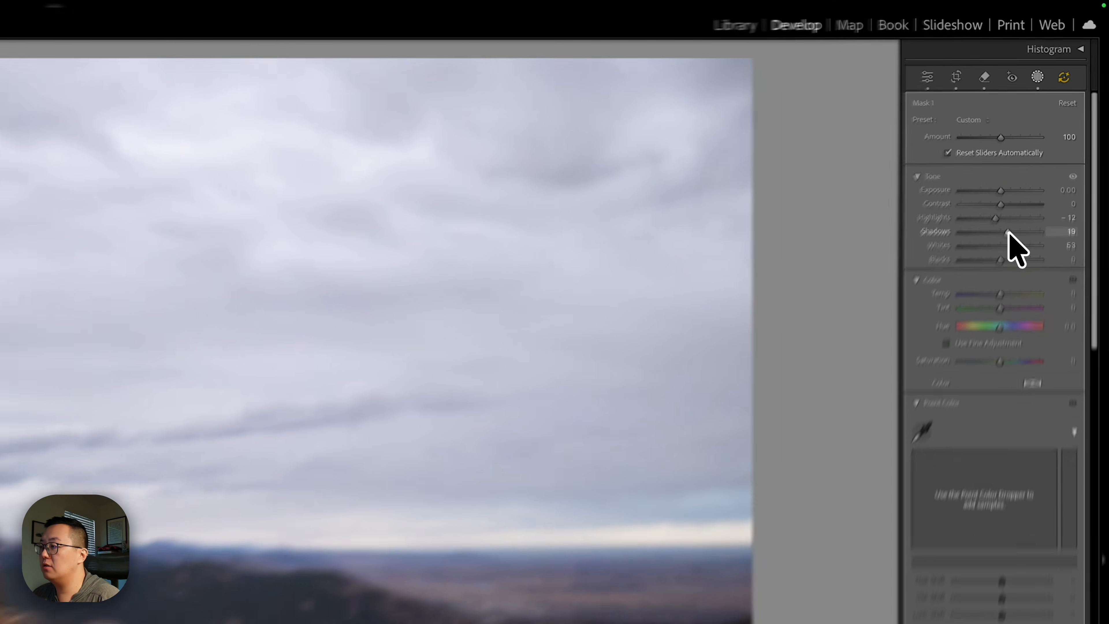
left_click_drag(1008, 232, 1012, 232)
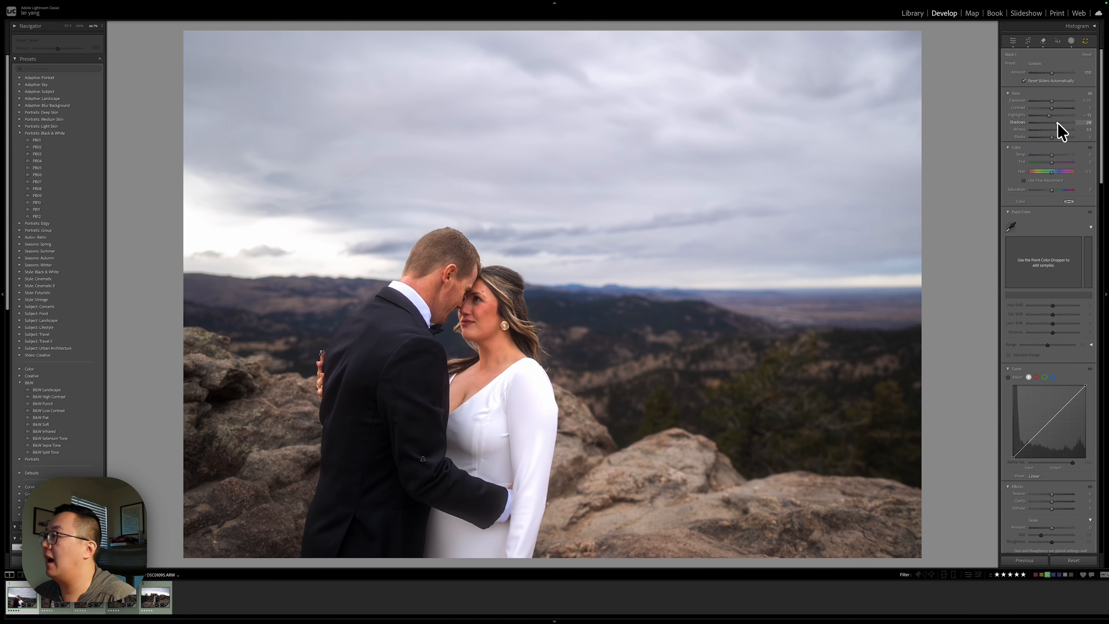
left_click_drag(1058, 122, 1057, 122)
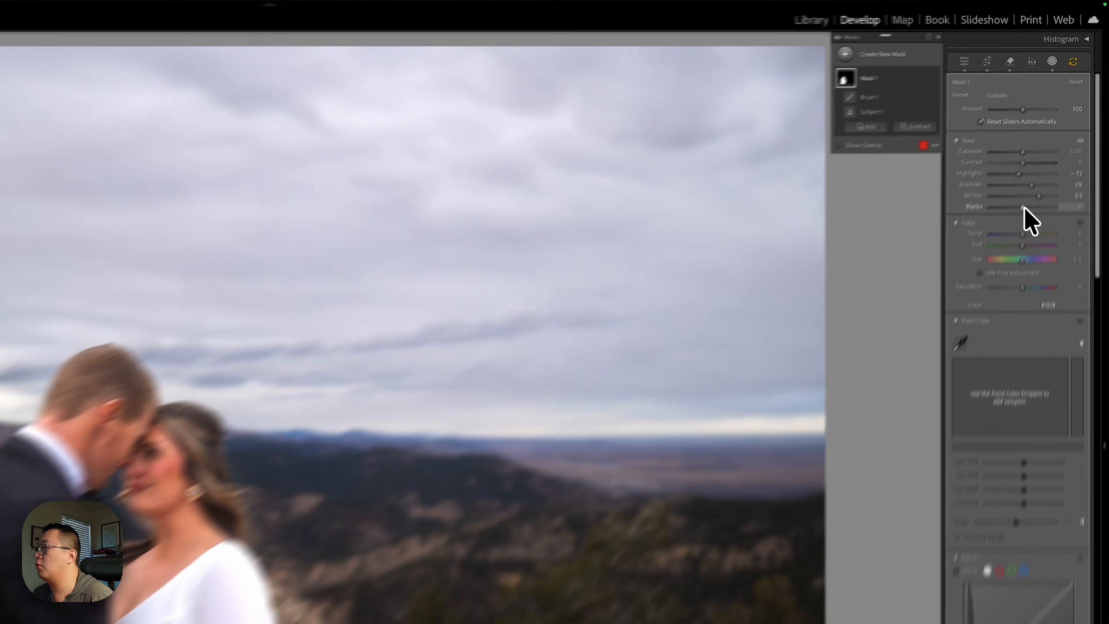
left_click_drag(1025, 207, 1021, 208)
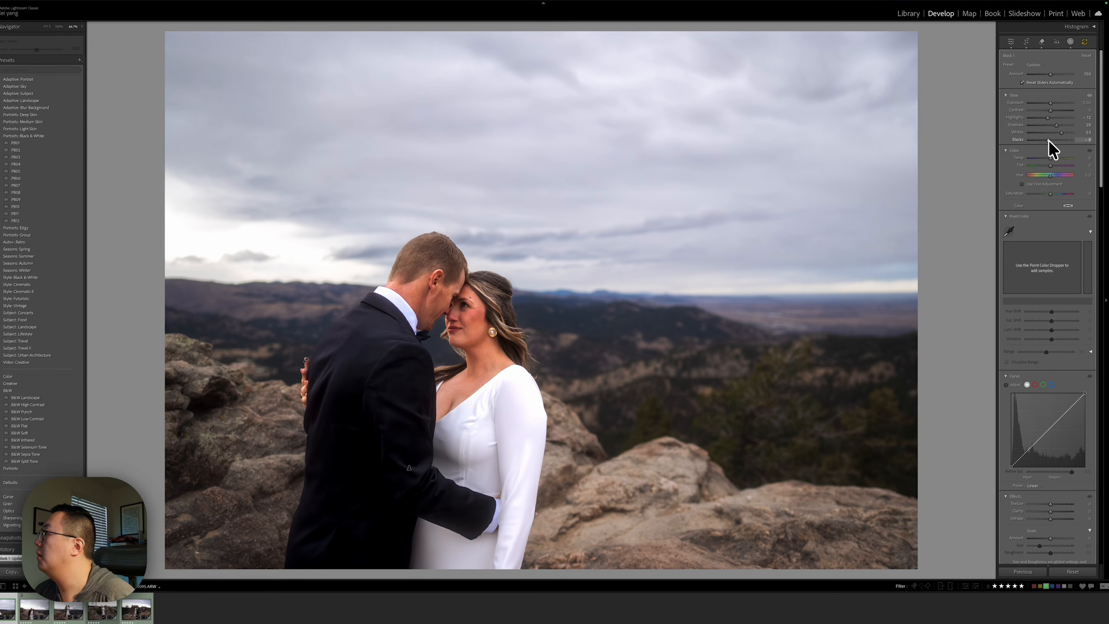
left_click_drag(1048, 140, 1051, 140)
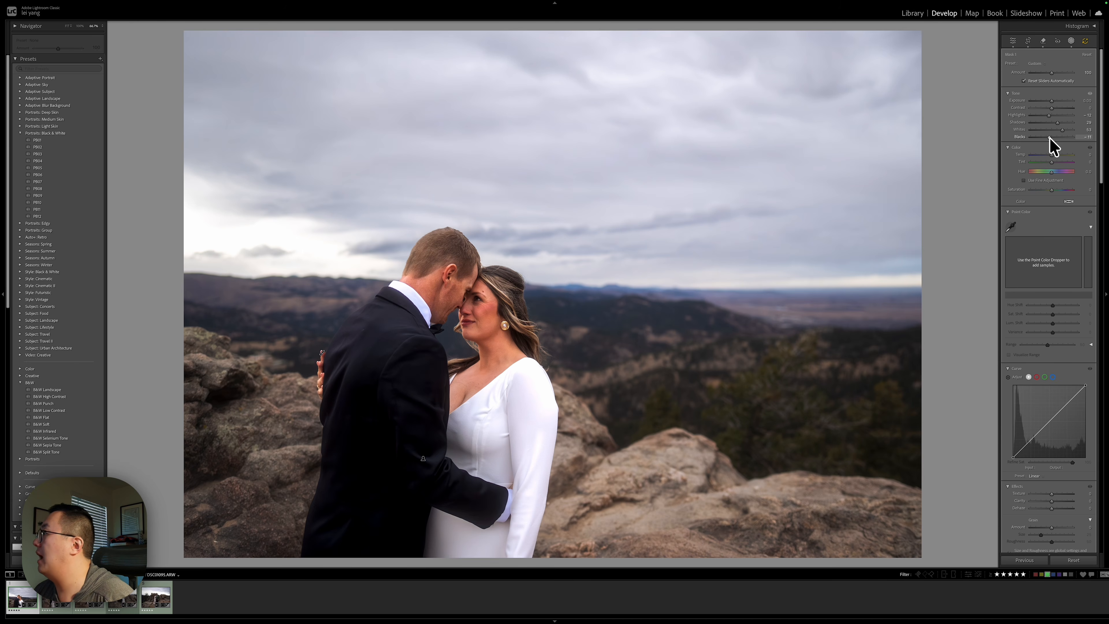
Set the subject mask's blacks to -11.
left_click_drag(1049, 137, 1049, 138)
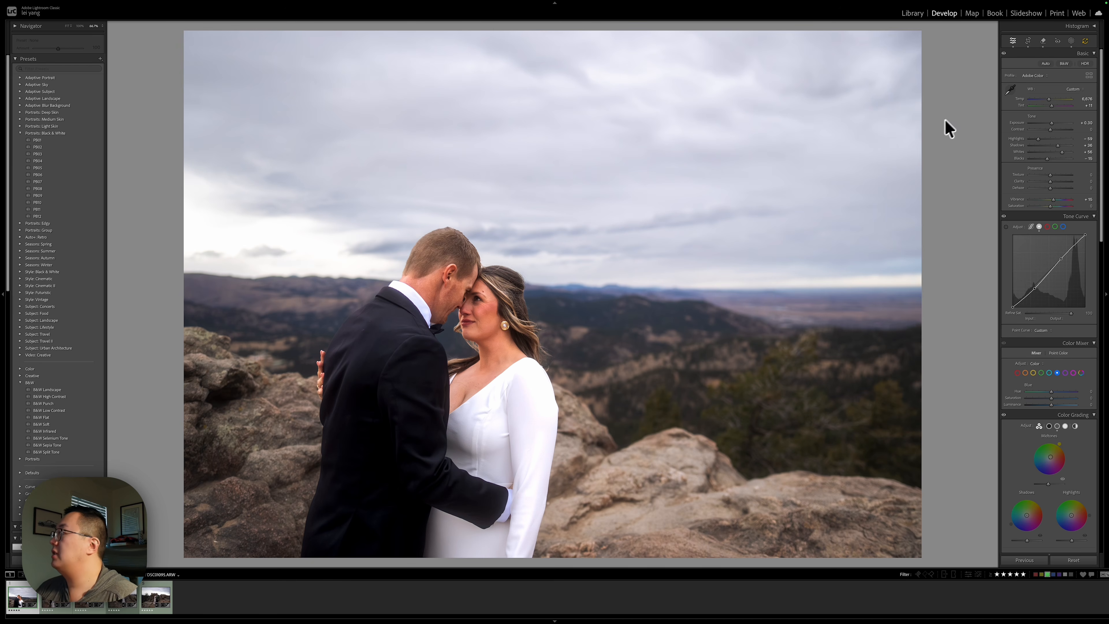
Reopen Mask 1 for editing, delete its Brush 1 component, and toggle the mask overlay.
left_click(1071, 41)
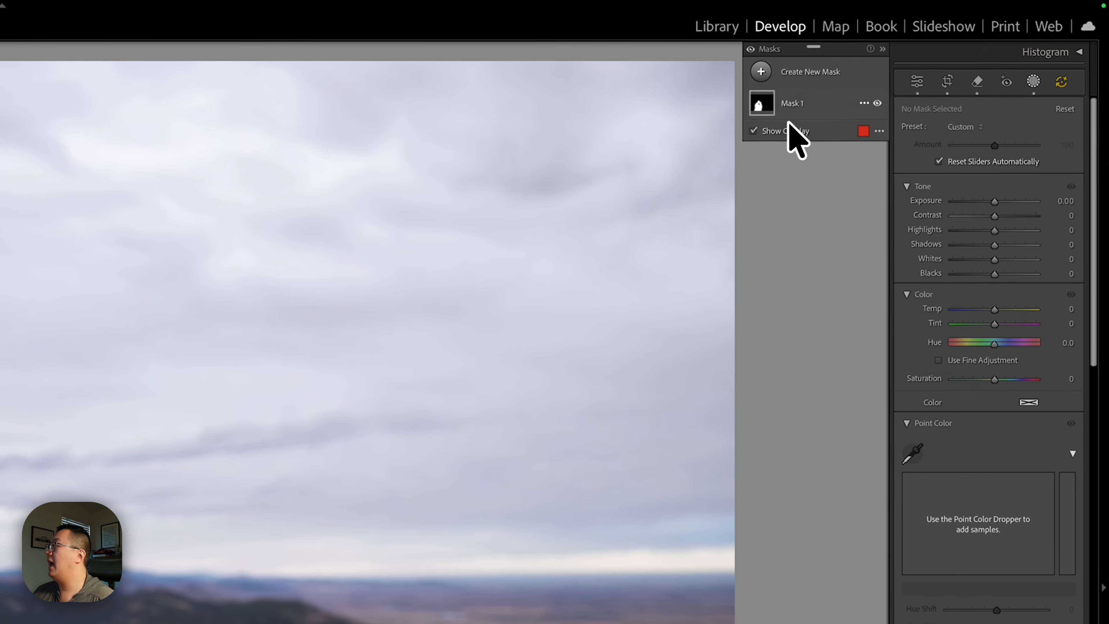
left_click(933, 51)
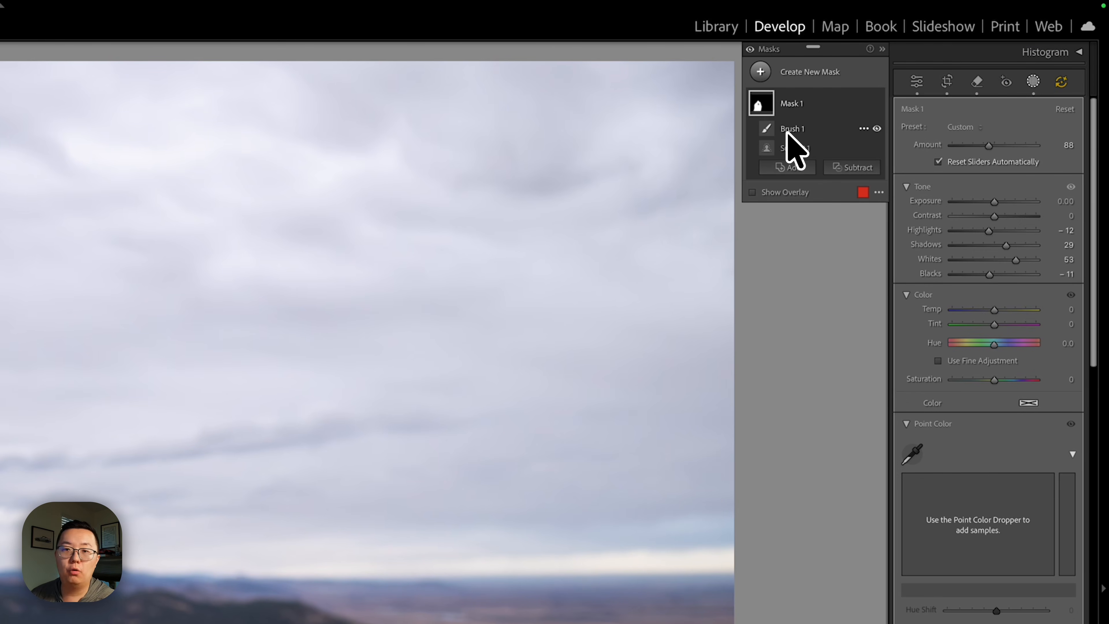
left_click(863, 129)
left_click(837, 110)
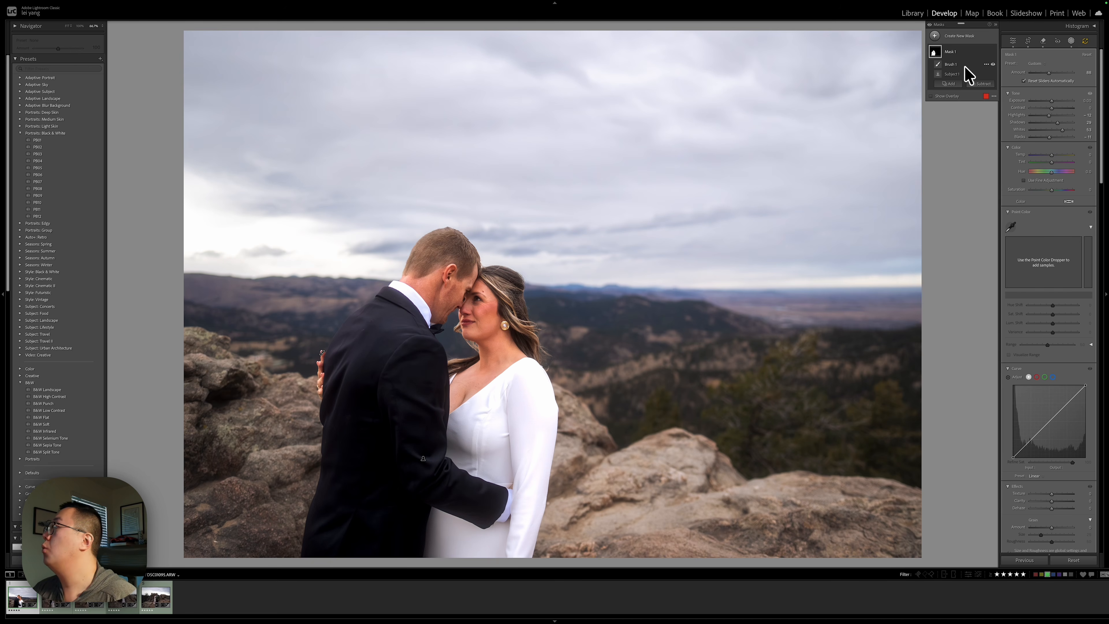
left_click(986, 64)
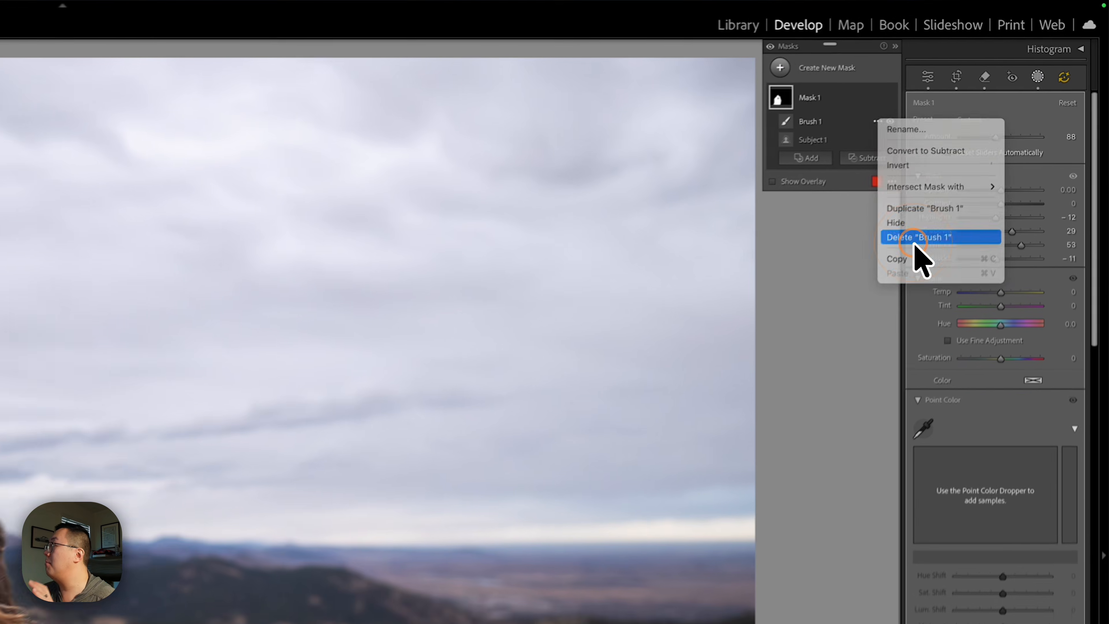
left_click(1008, 126)
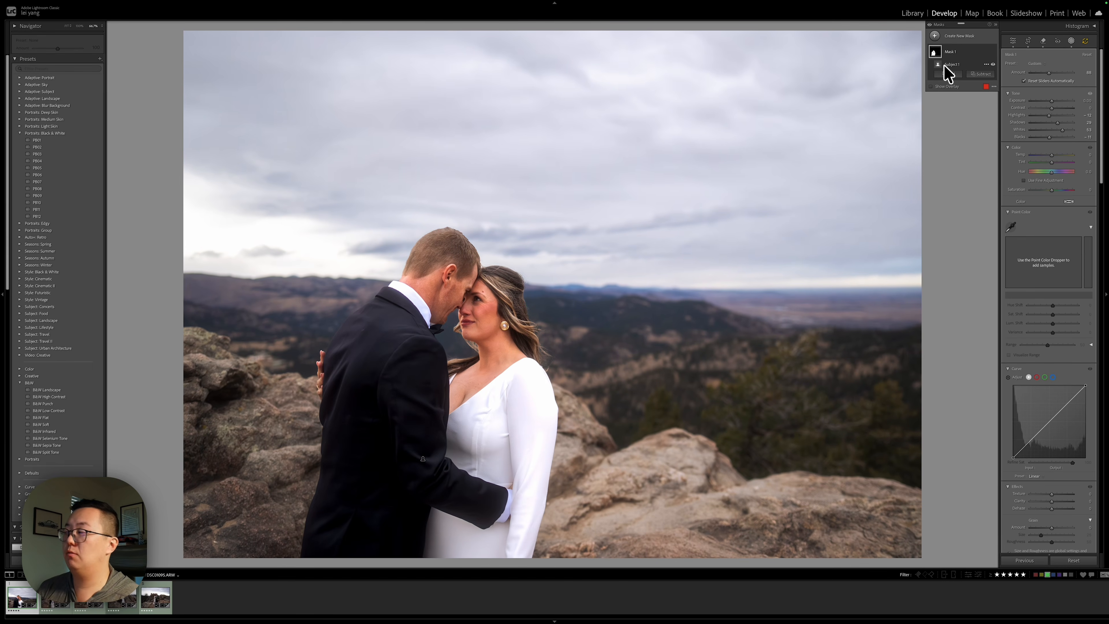
left_click(941, 86)
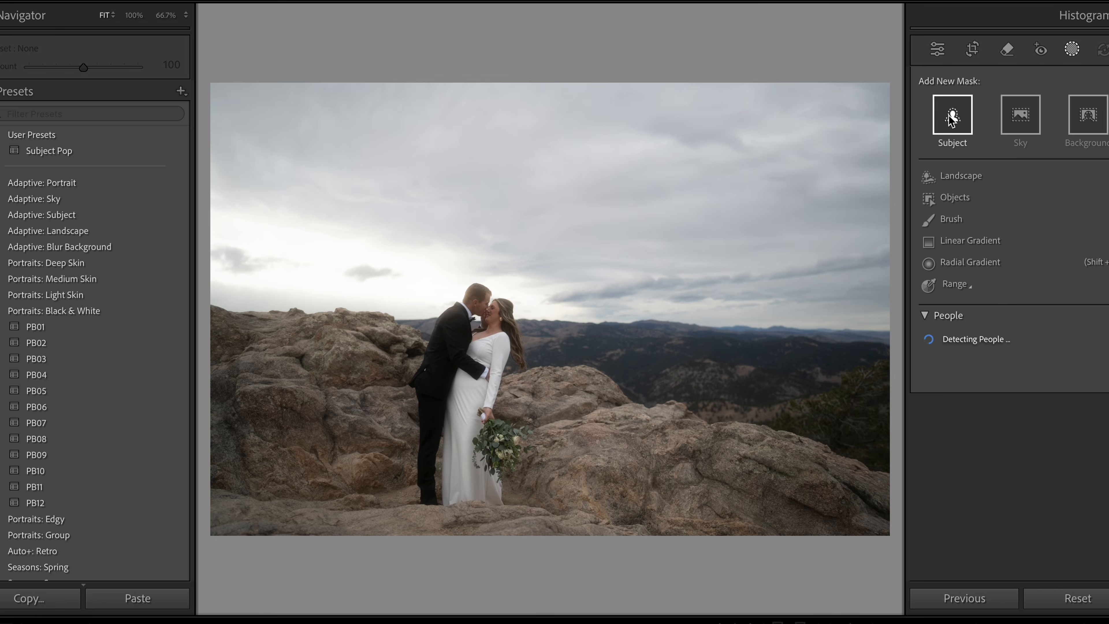
left_click(949, 114)
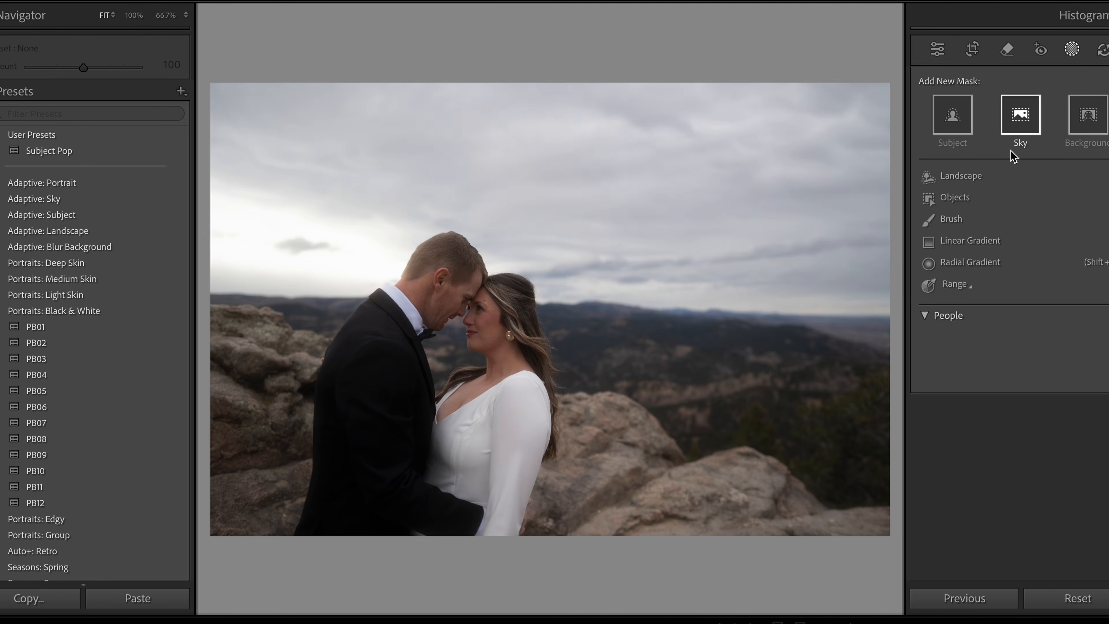
left_click(1012, 139)
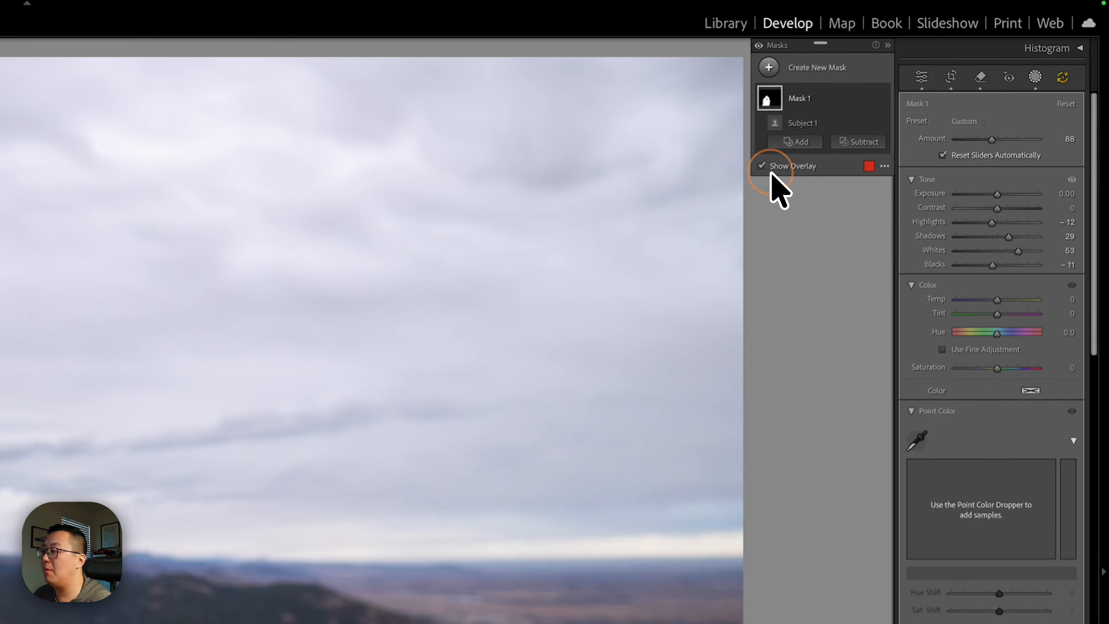
Show the mask overlay on the couple to check the subject selection.
left_click(769, 168)
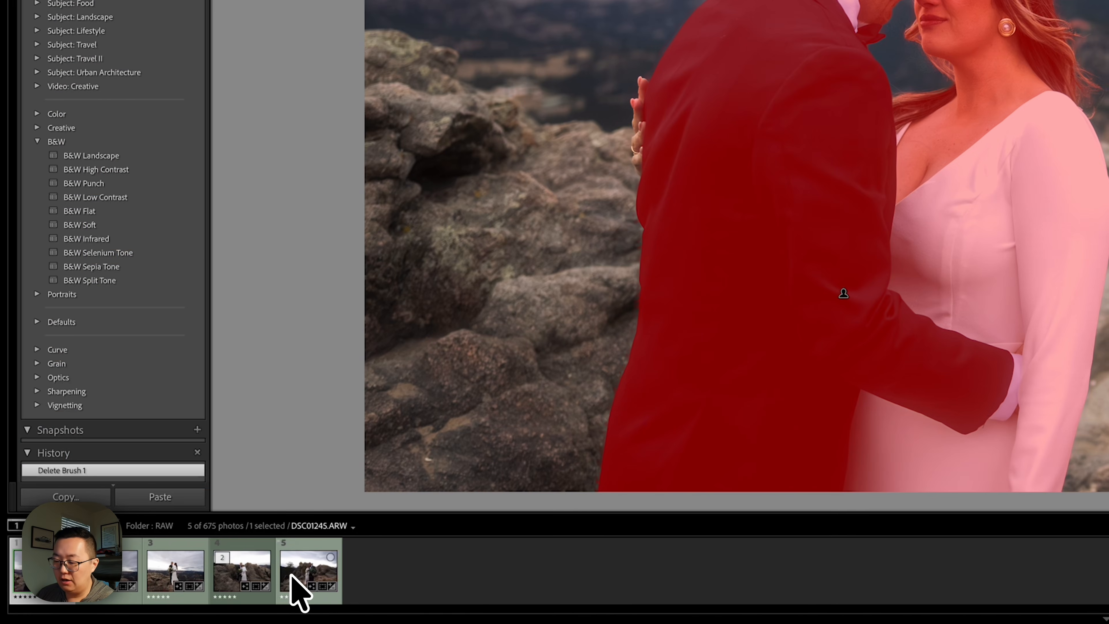
Select the filmstrip photos and synchronize only the Masking settings, including Mask 1, from the current photo to the others.
left_click(87, 570, "shift")
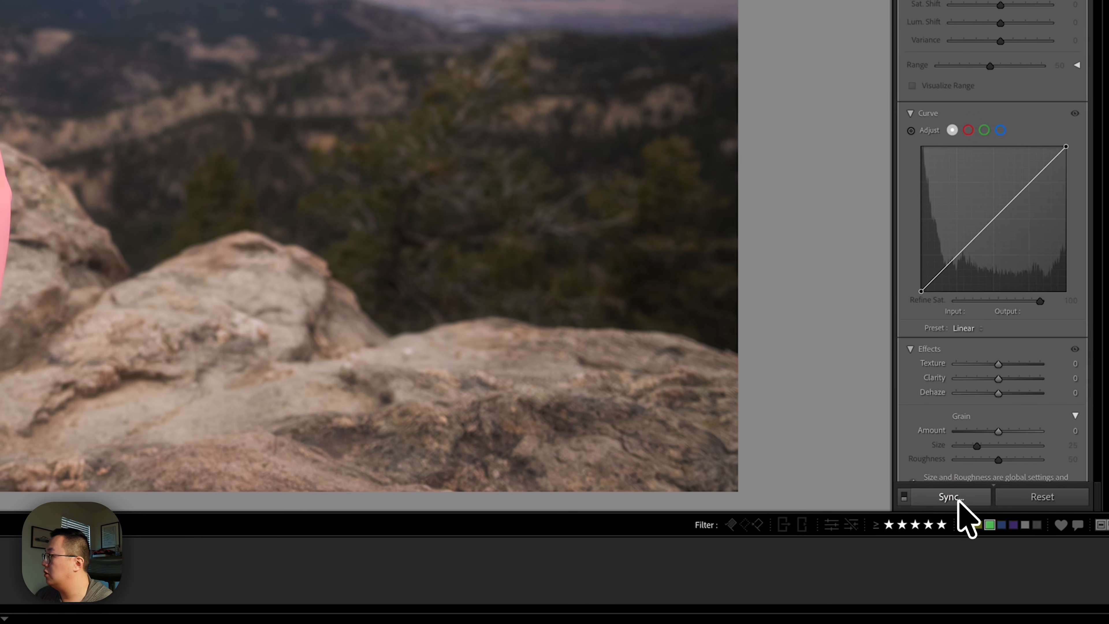
left_click(954, 498)
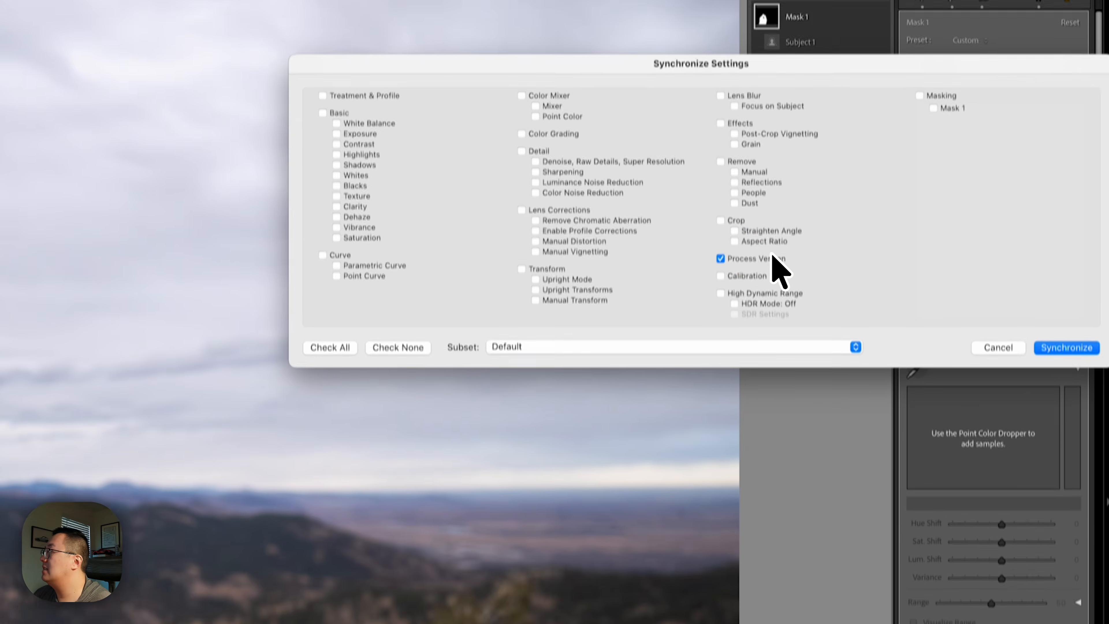
left_click(764, 304)
left_click(333, 393)
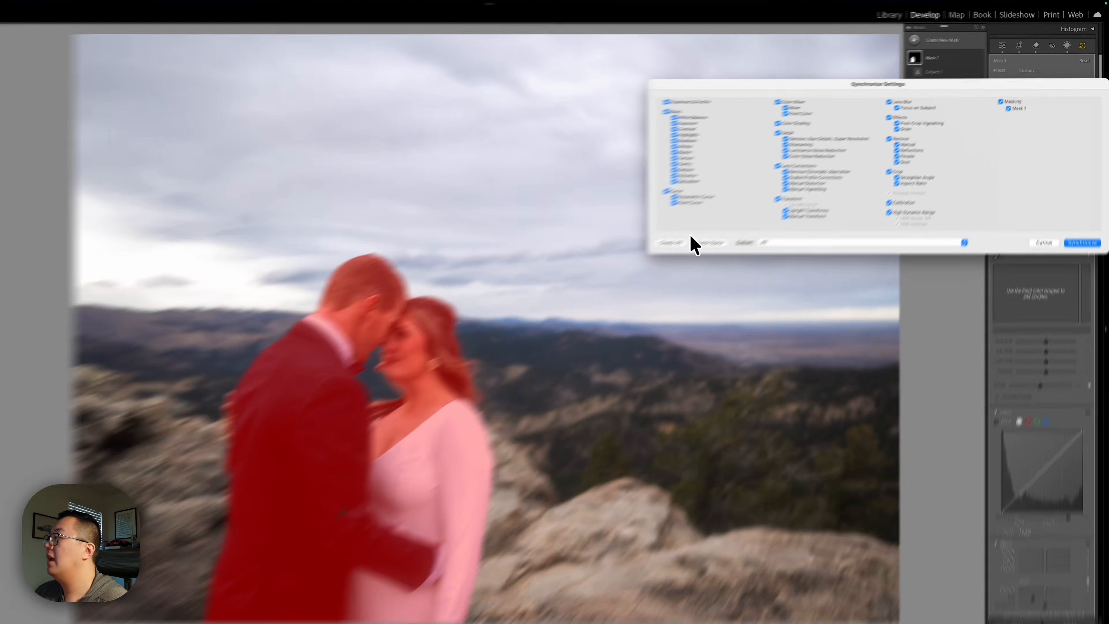
left_click(745, 217)
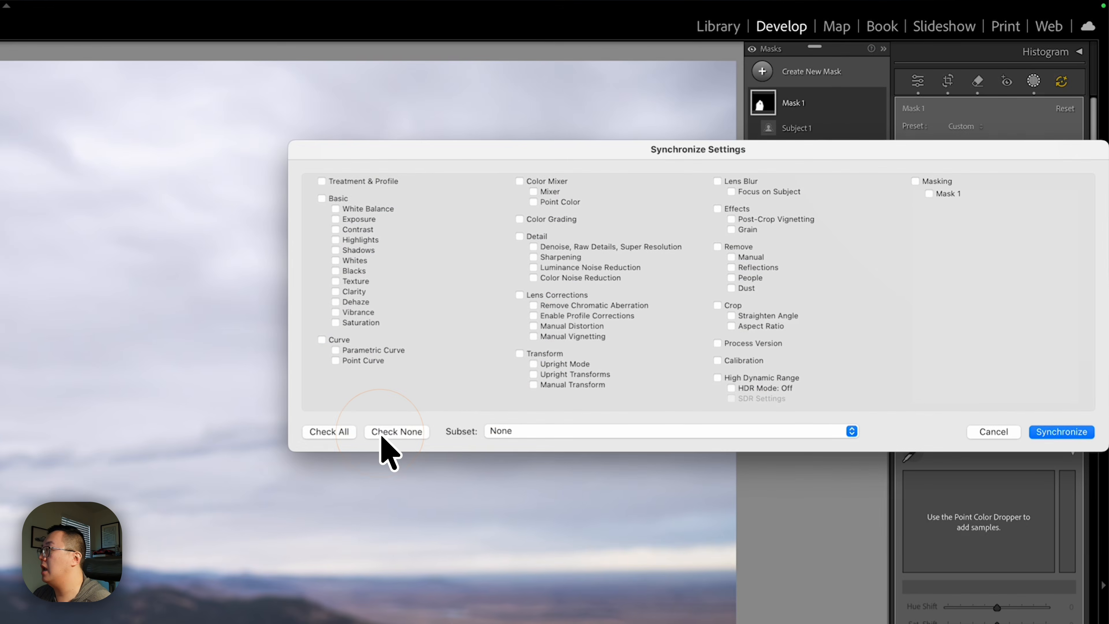
left_click(950, 183)
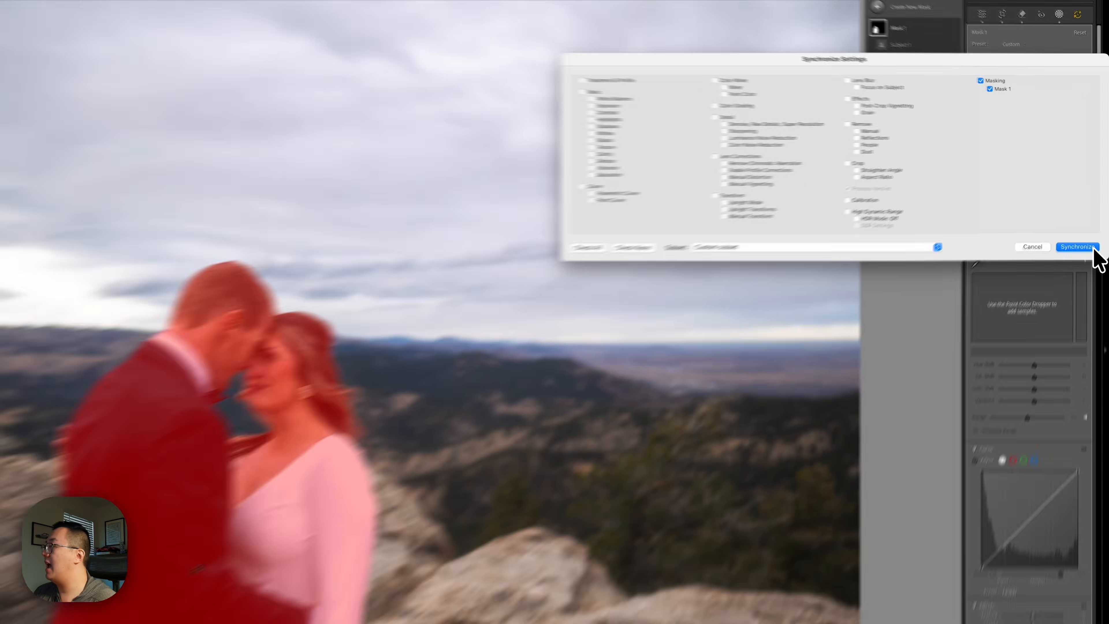
left_click(1096, 219)
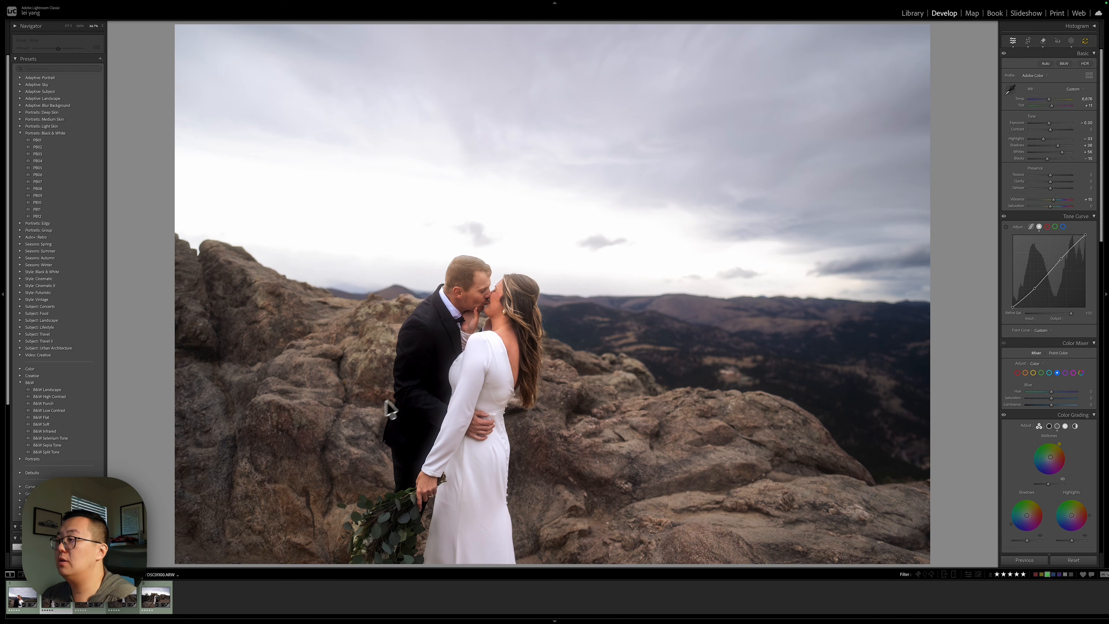
Open Mask 1 on the second photo, toggle its visibility to compare the effect, and lower the mask's amount.
left_click(1070, 42)
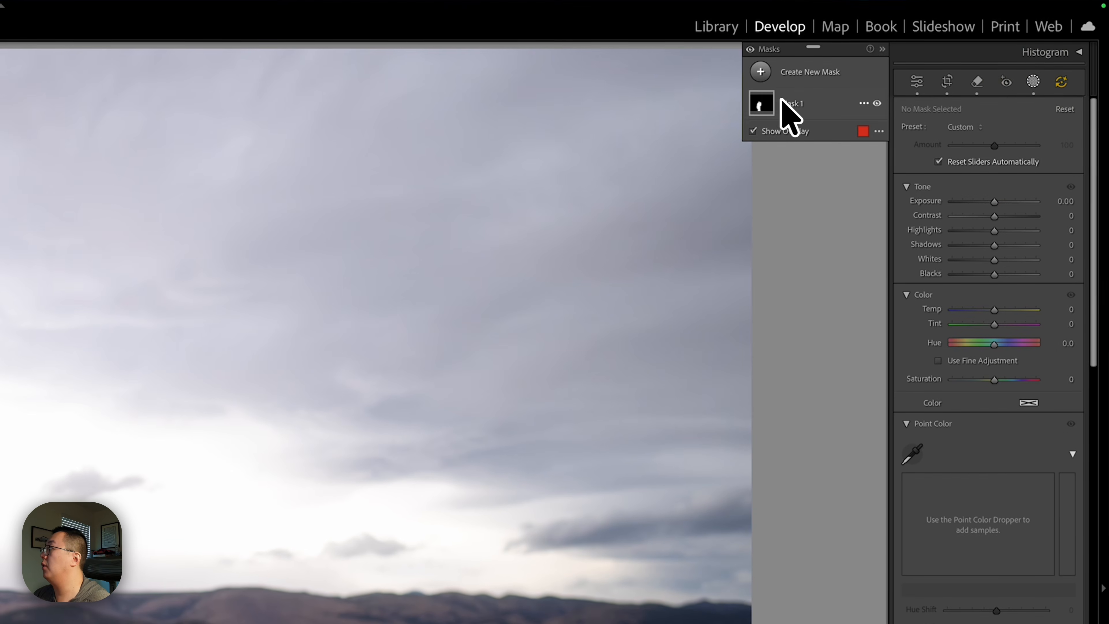
left_click(767, 103)
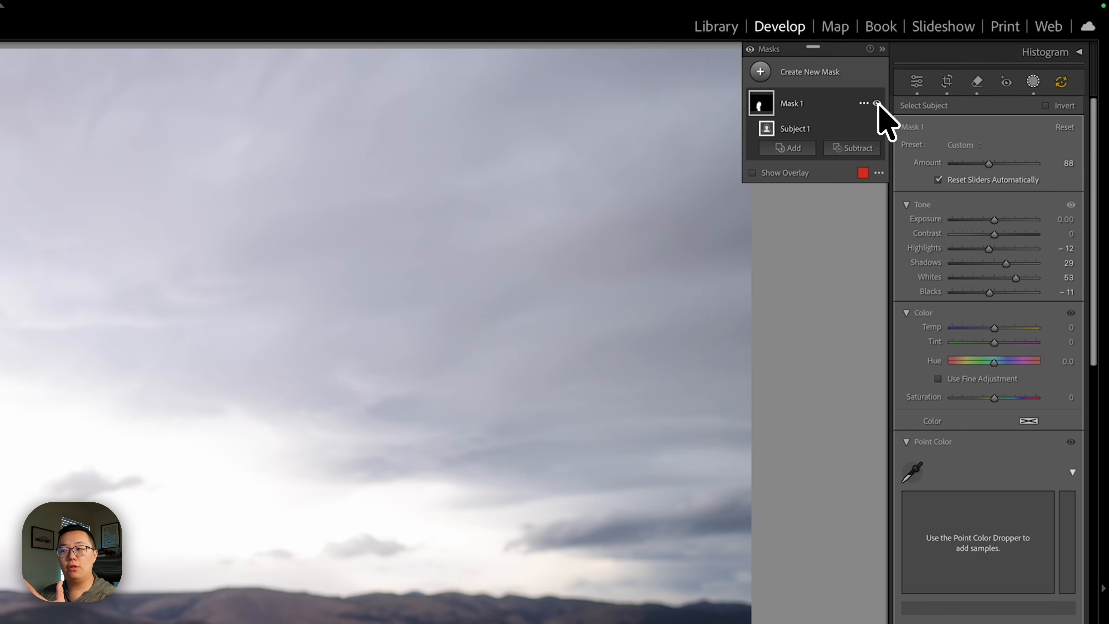
left_click(878, 103)
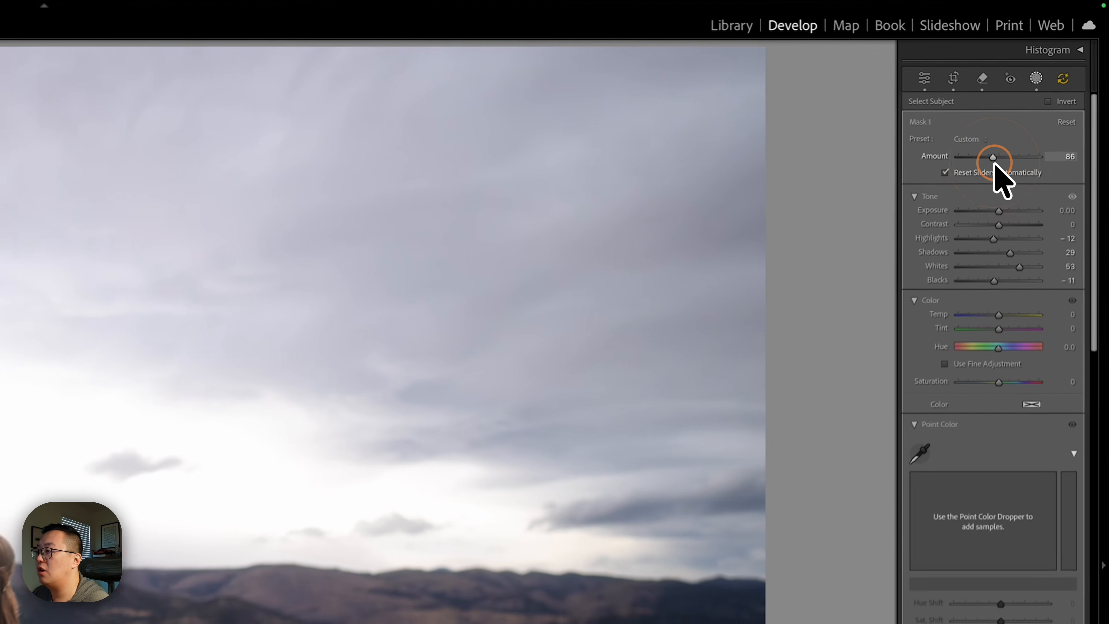
left_click_drag(1050, 81, 1045, 82)
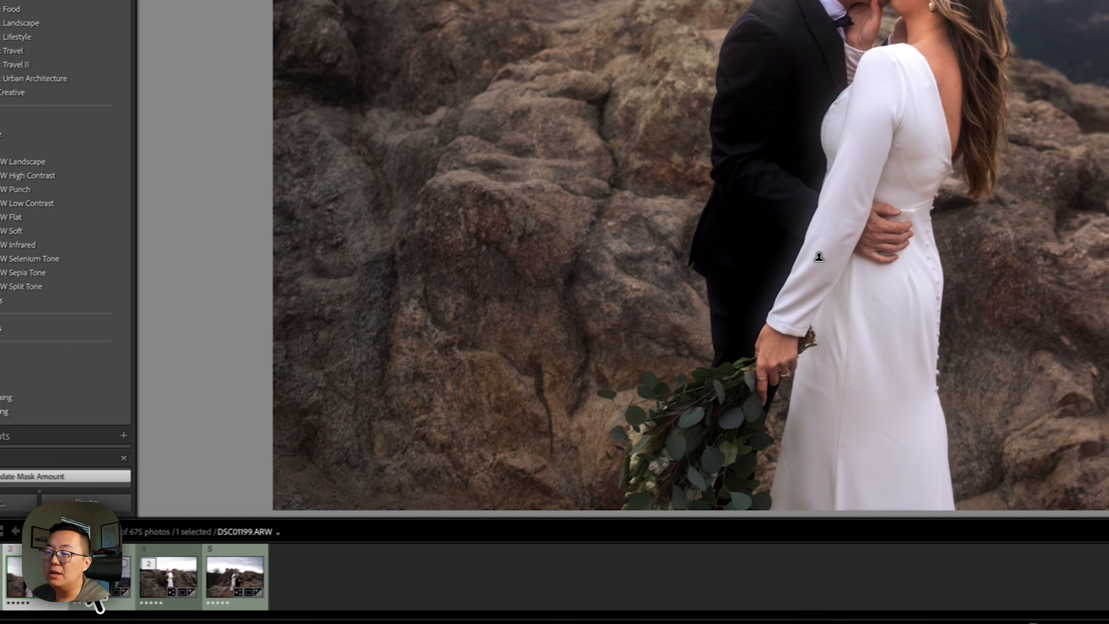
On the third photo, try Mask 1's amount at 46 and raise it to about 100.
left_click(160, 570)
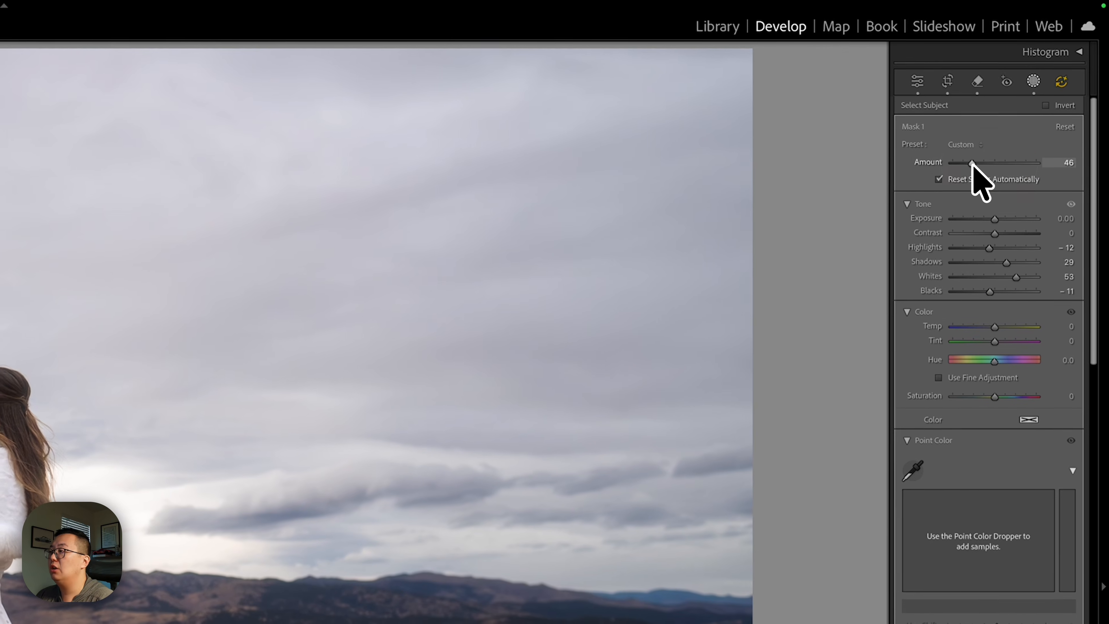
left_click_drag(1040, 81, 1050, 81)
left_click_drag(994, 166, 998, 167)
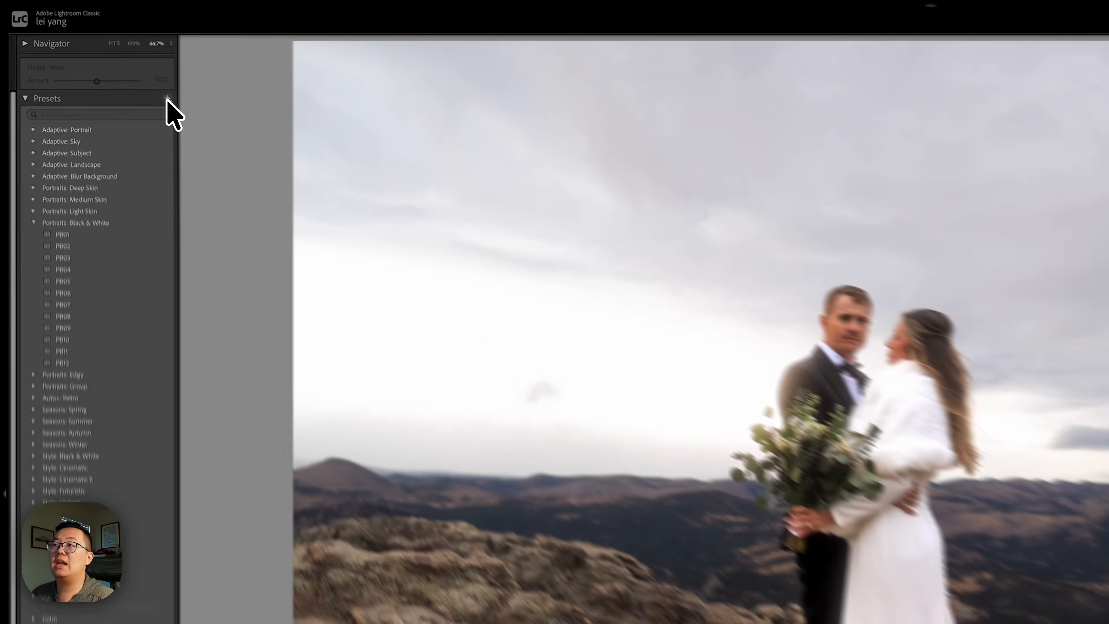
Create a develop preset named Subject Pop in User Presets that includes only Masking with Mask 1.
left_click(100, 58)
left_click(224, 135)
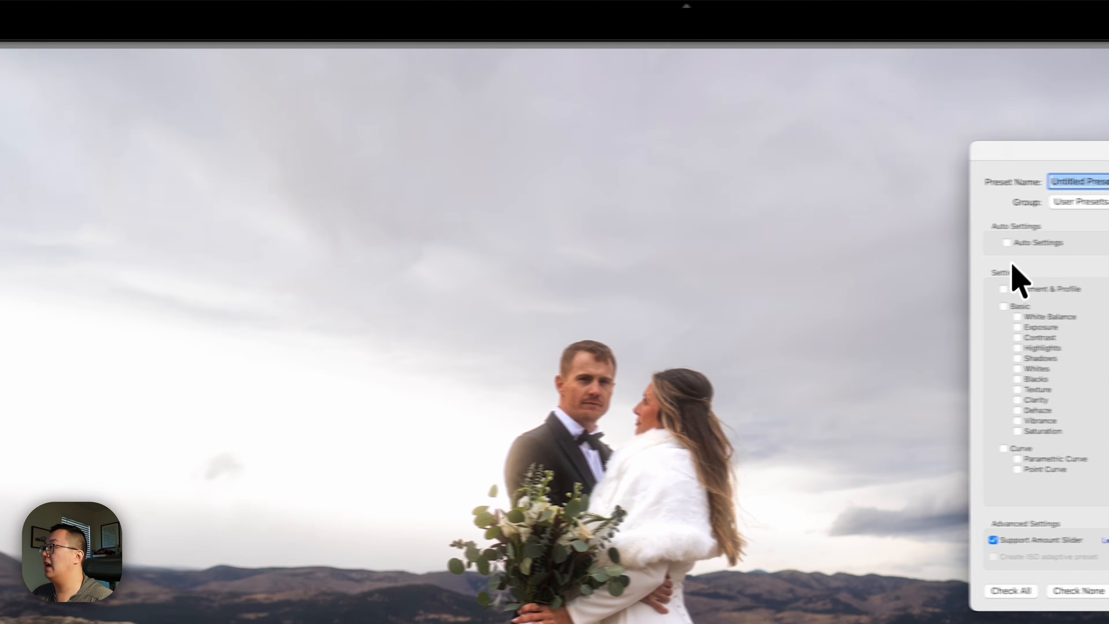
left_click(872, 161)
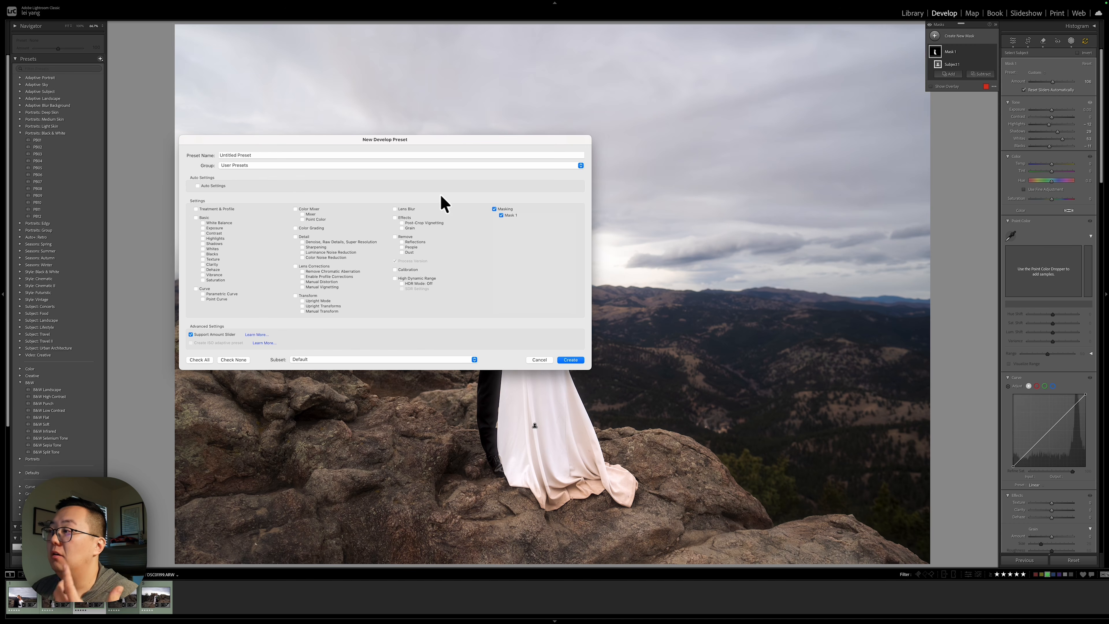
left_click(302, 157)
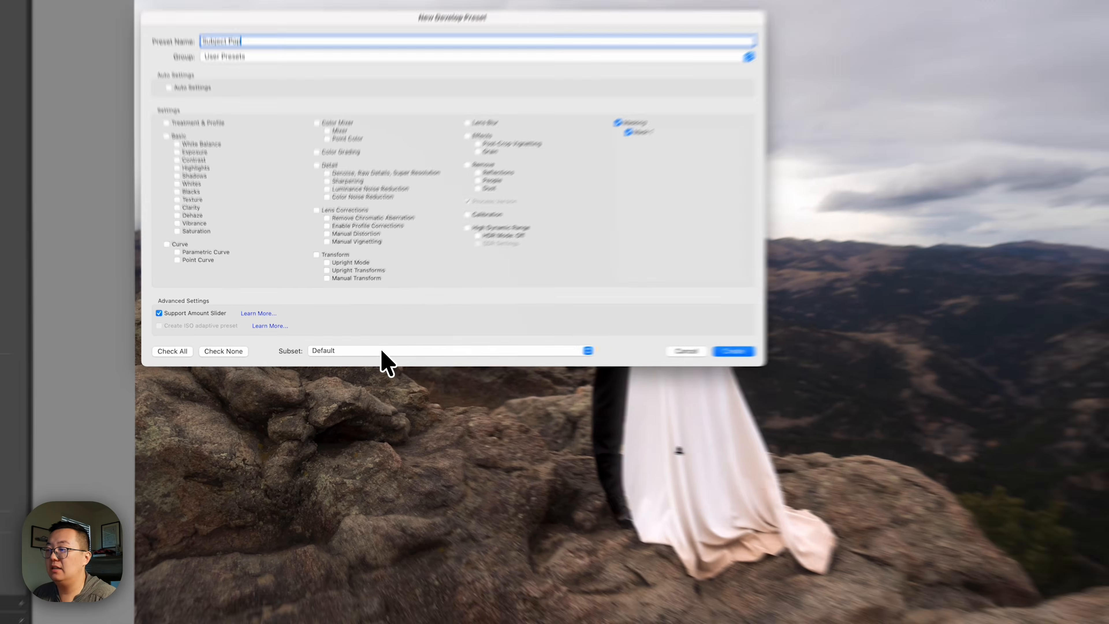
left_click(340, 359)
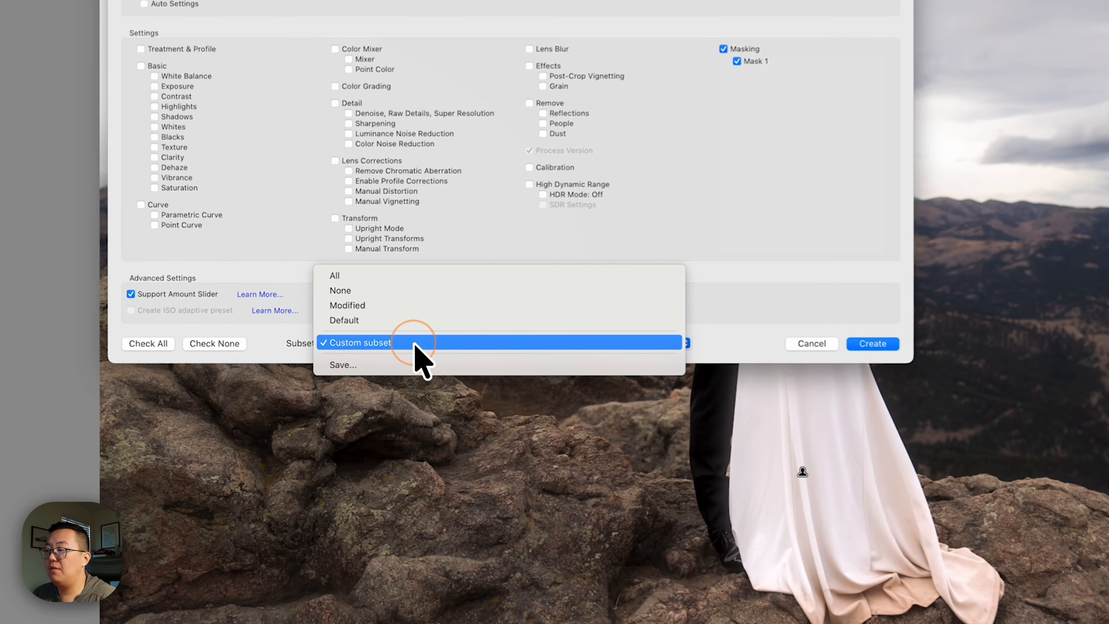
left_click(746, 273)
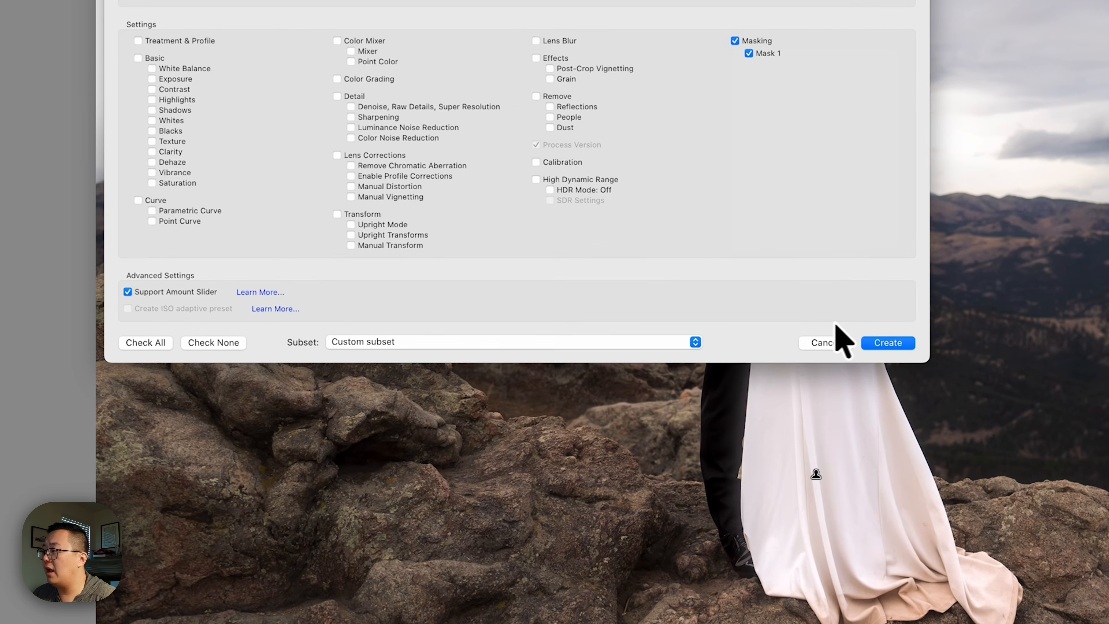
left_click(888, 342)
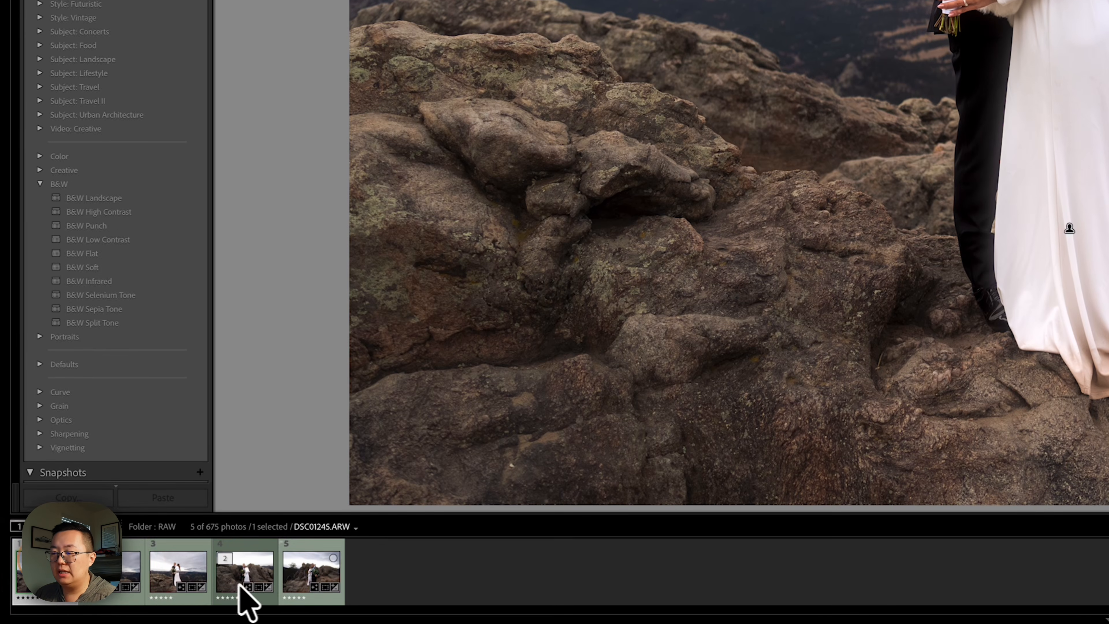
Select the range of filmstrip photos and reset their develop settings.
left_click(288, 570, "shift")
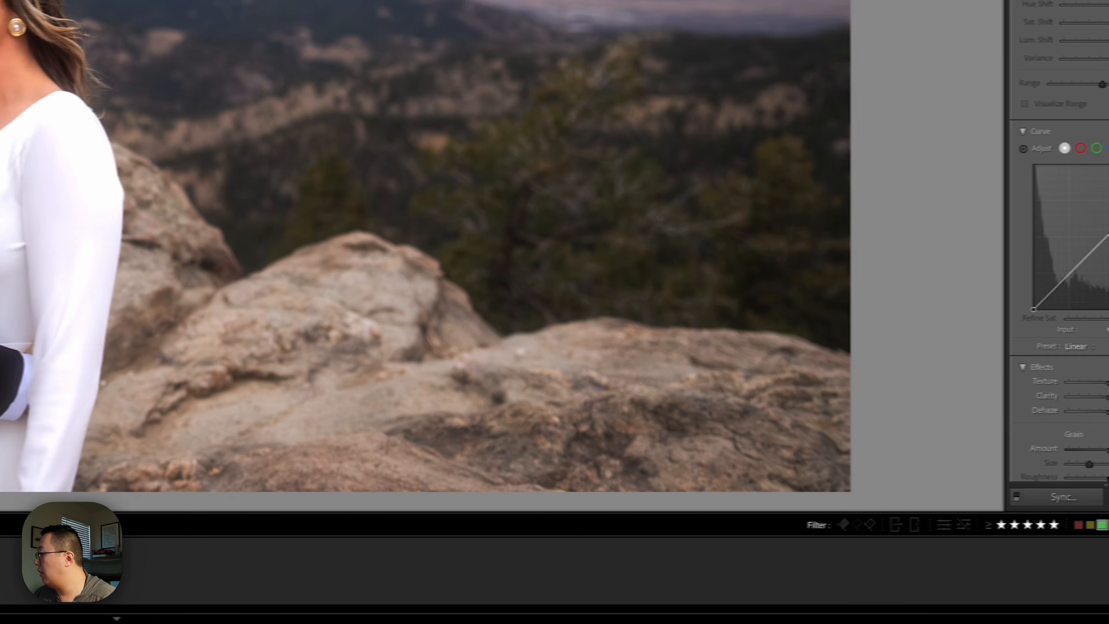
left_click(1038, 497)
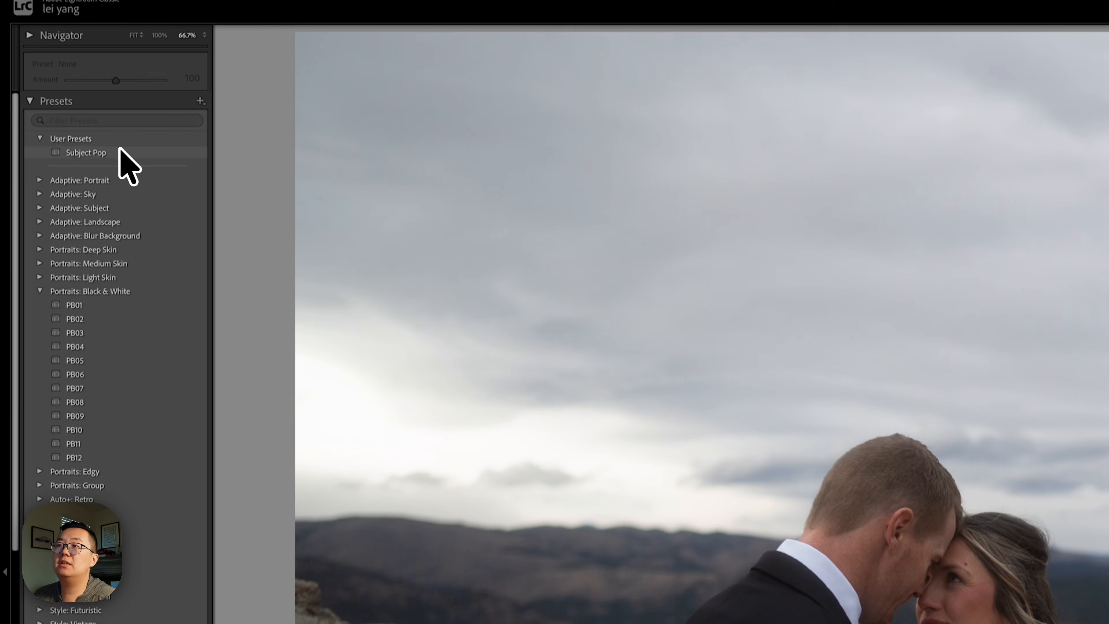
Apply the Subject Pop preset to the couple's close-up portrait, undo it to compare, and apply it again.
left_click(101, 149)
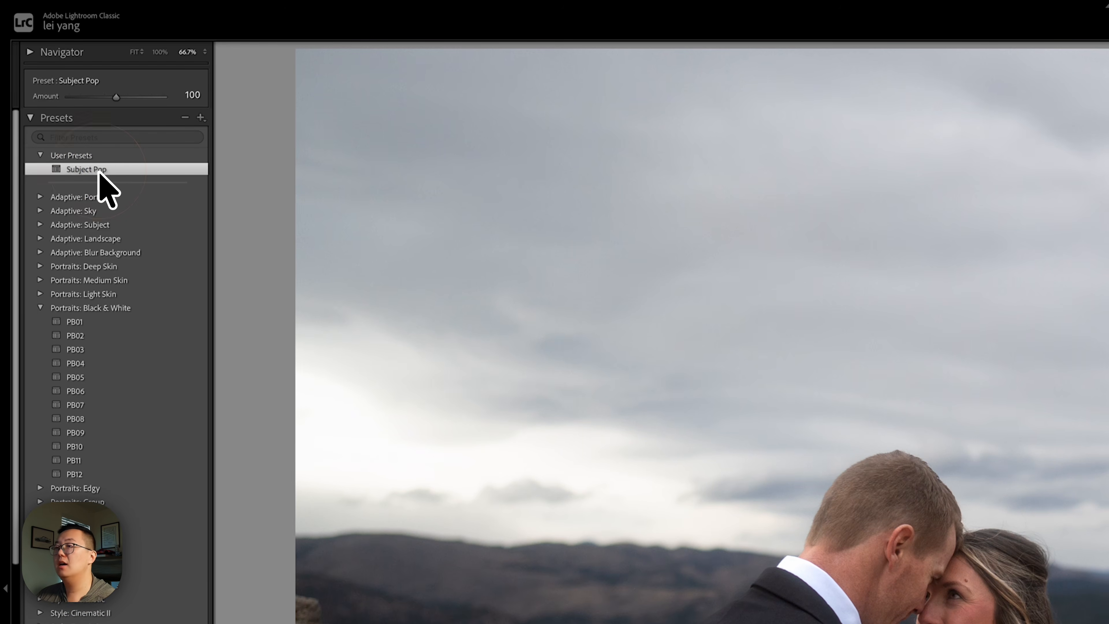
key("super+z")
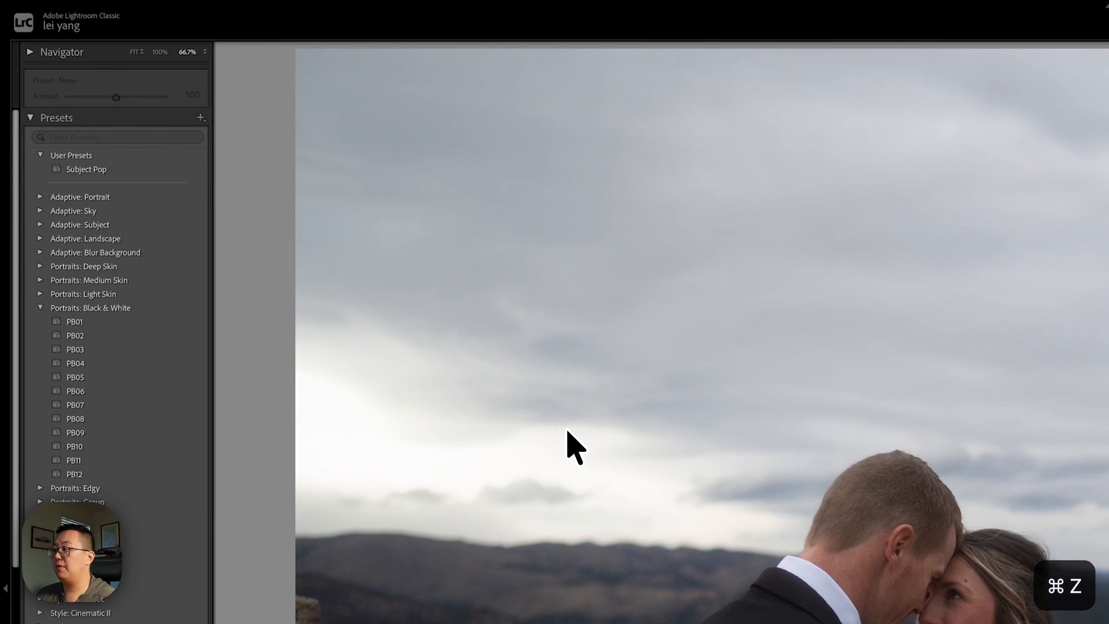
left_click(126, 169)
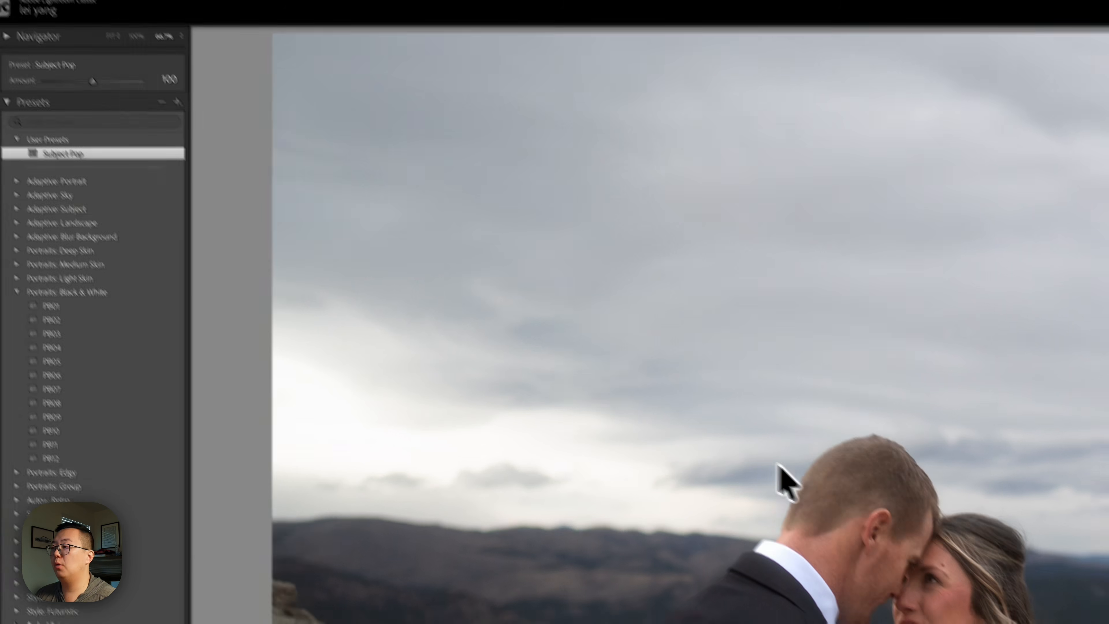